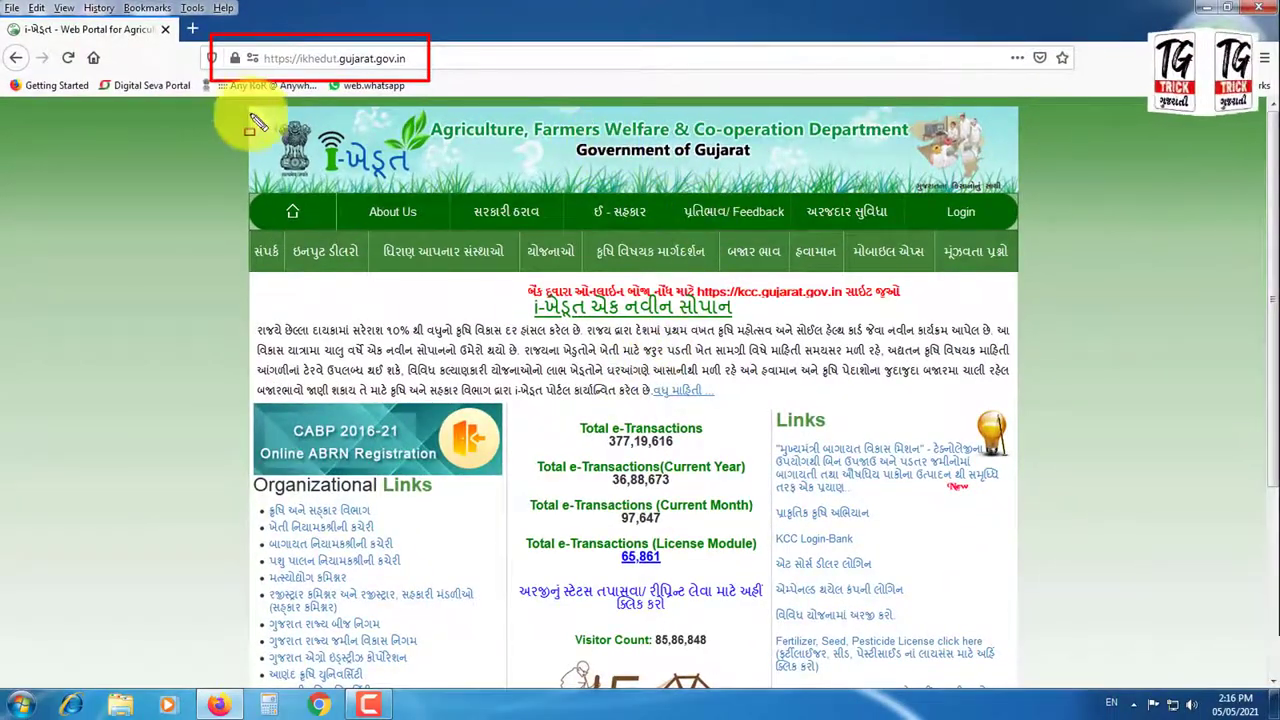
Step: Go to the portal's application page for various schemes and open આત્માની પ્રાકૃતિક કૃષિ યોજનાઓ (2021-22) under the other schemes
mouse_move(234, 106)
left_mouse_down()
mouse_move(1063, 677)
mouse_move(1030, 688)
left_mouse_up()
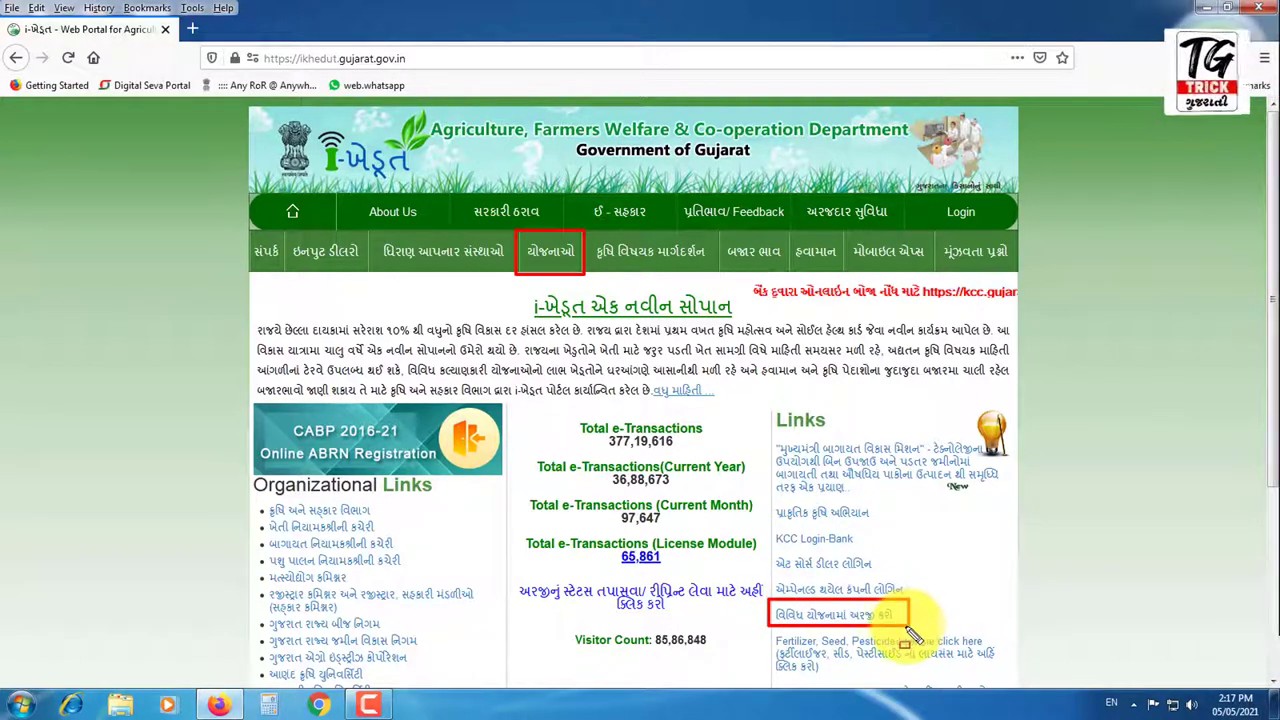
left_click(812, 624)
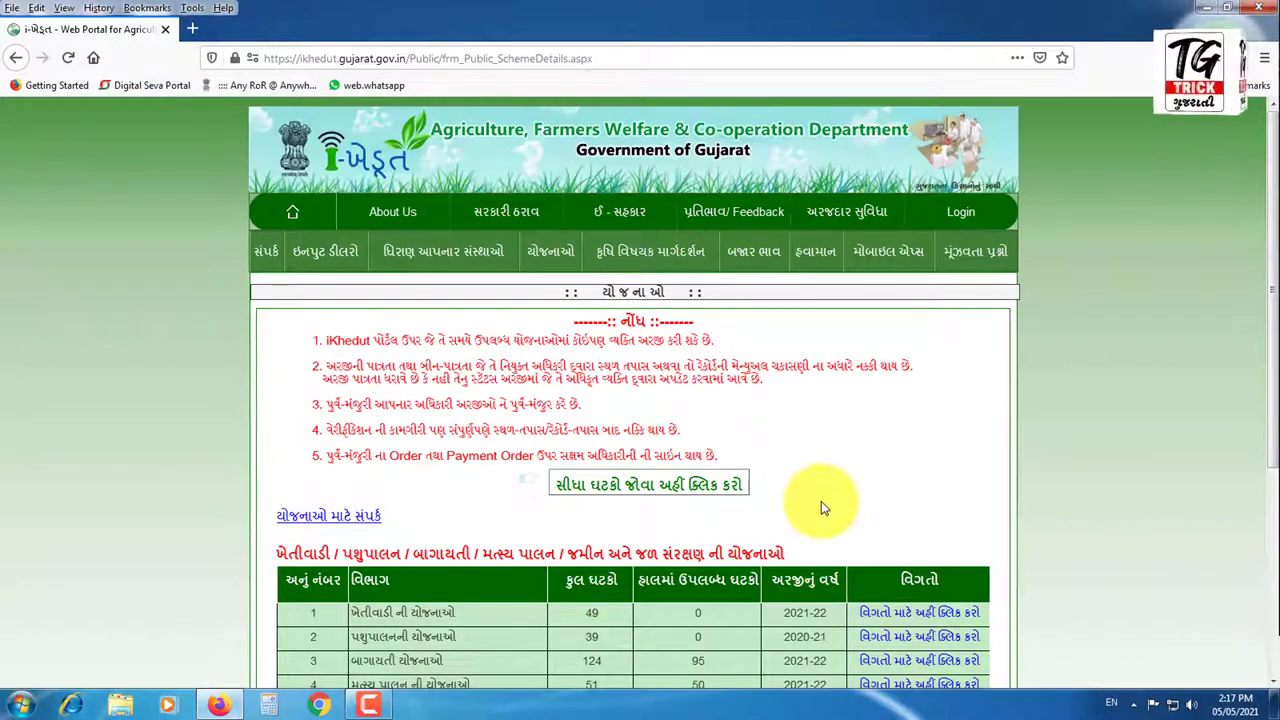
scroll(821, 501, "down", 3)
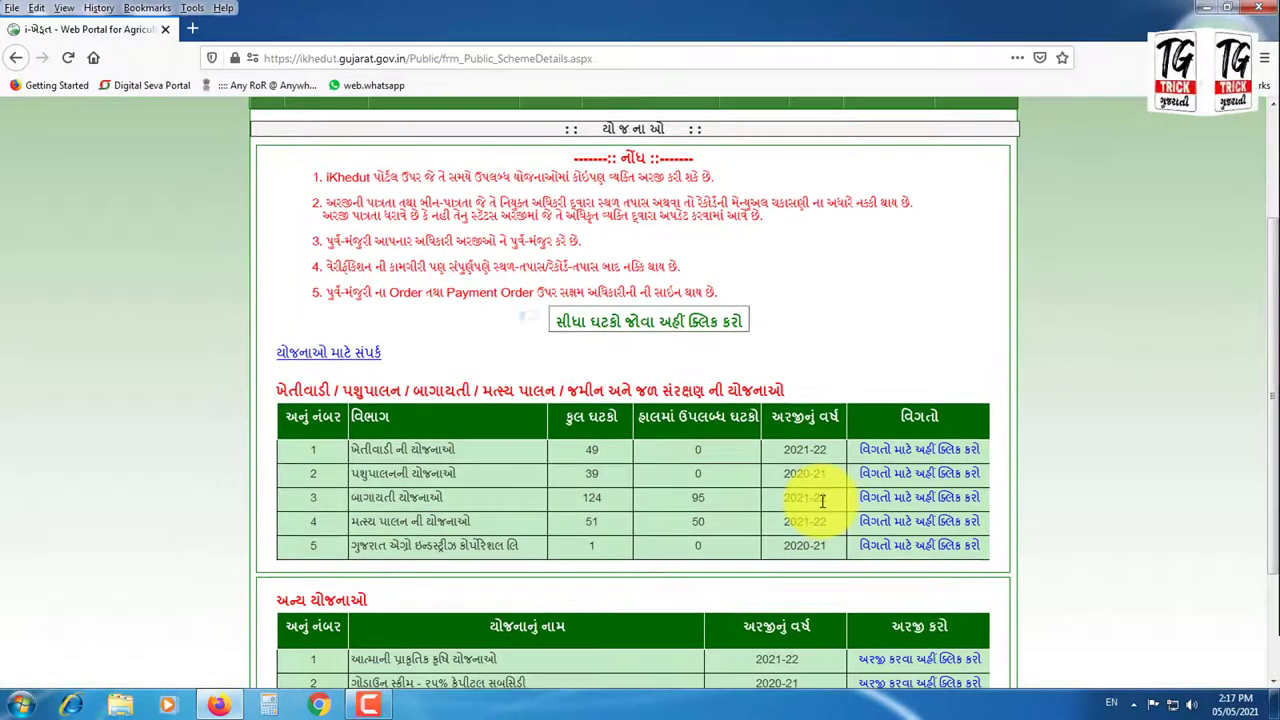
scroll(822, 500, "down", 2)
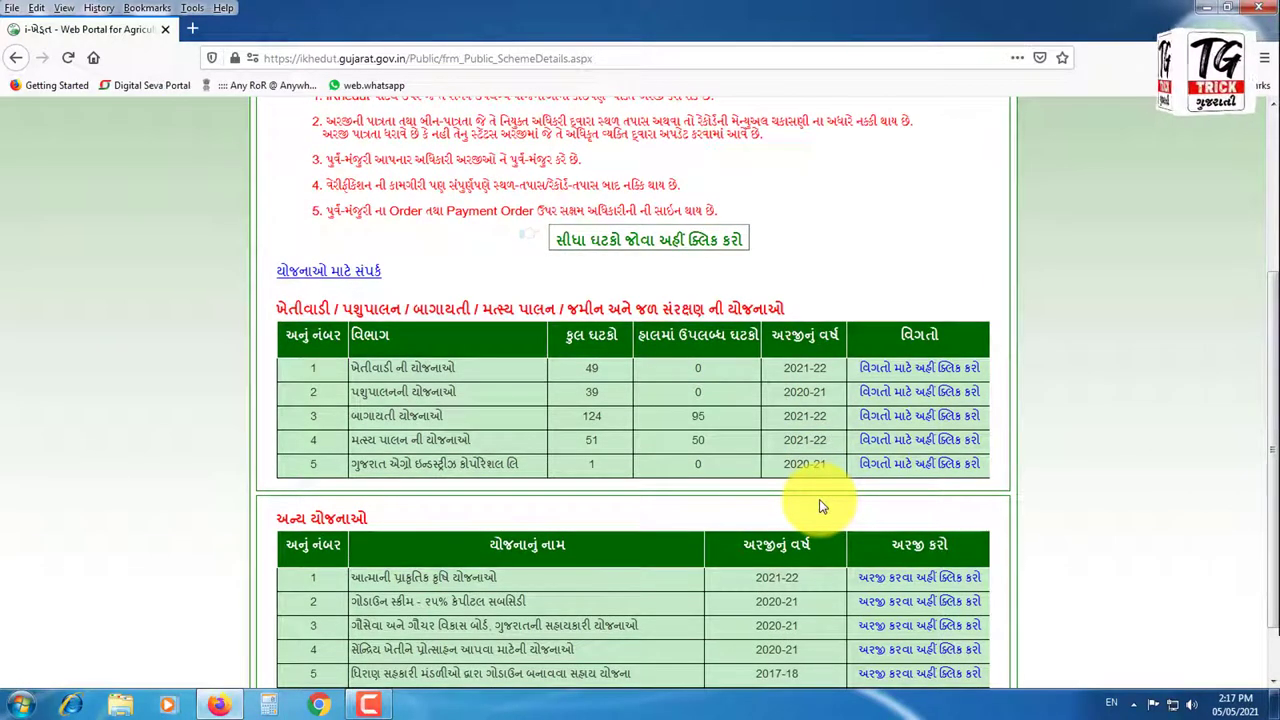
scroll(819, 506, "down", 2)
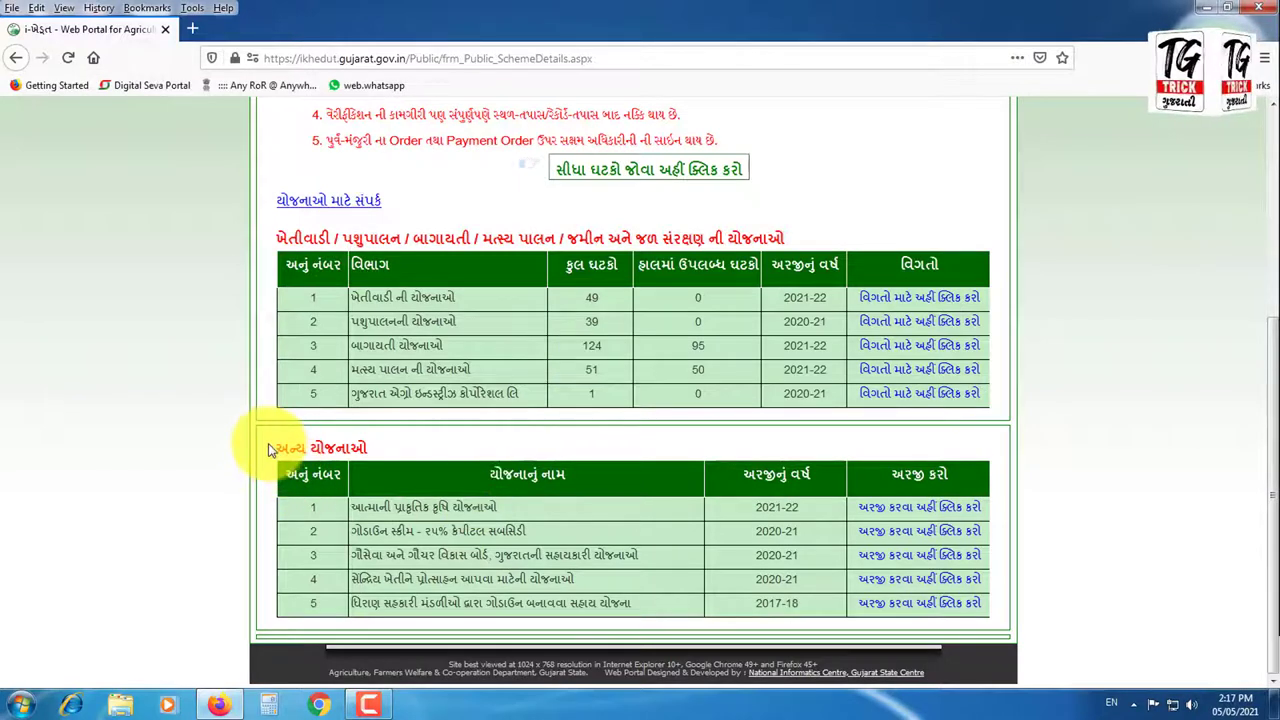
left_click_drag(264, 430, 390, 455)
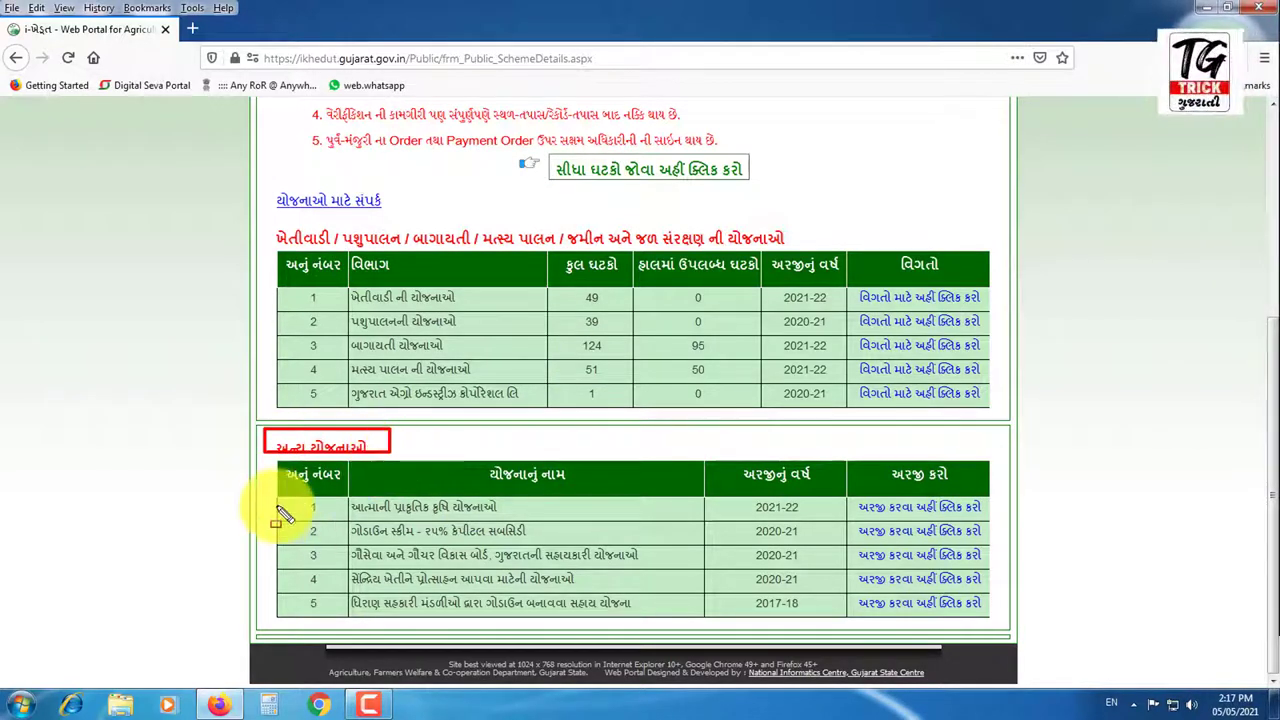
mouse_move(270, 492)
left_mouse_down()
mouse_move(503, 520)
mouse_move(991, 521)
left_mouse_up()
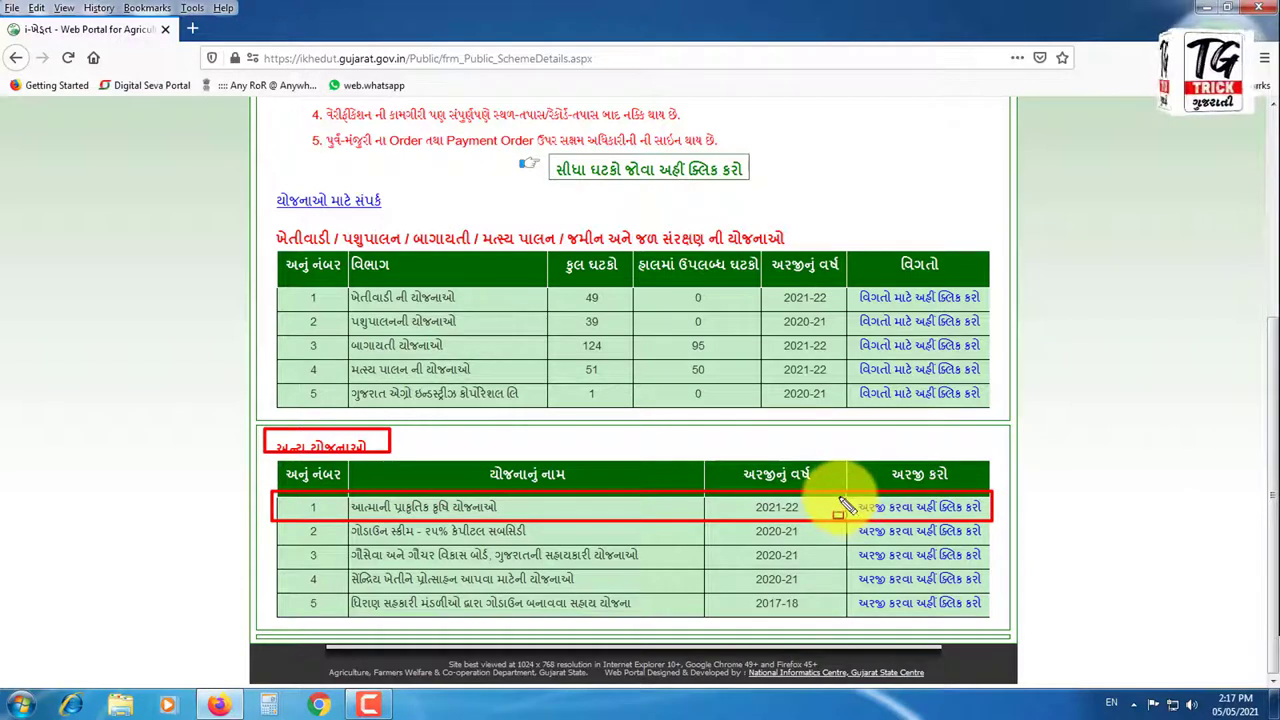
mouse_move(840, 497)
left_mouse_down()
mouse_move(895, 520)
mouse_move(990, 525)
left_mouse_up()
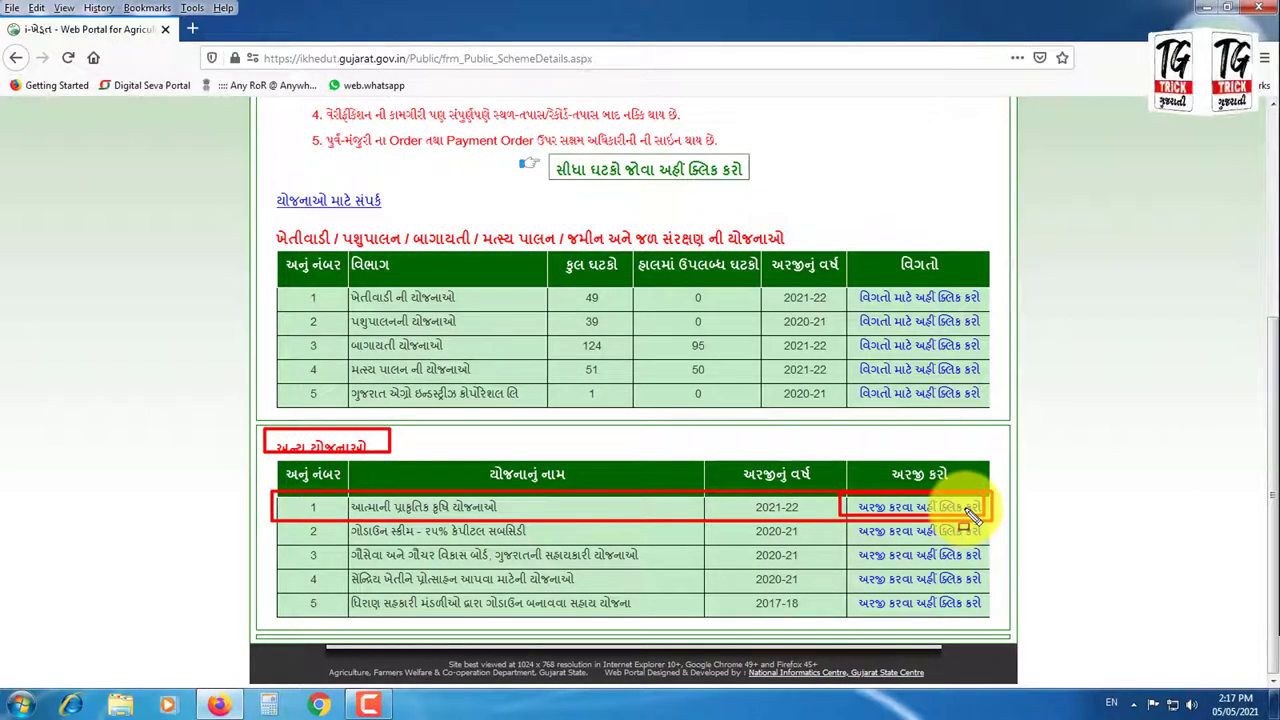
key("Escape")
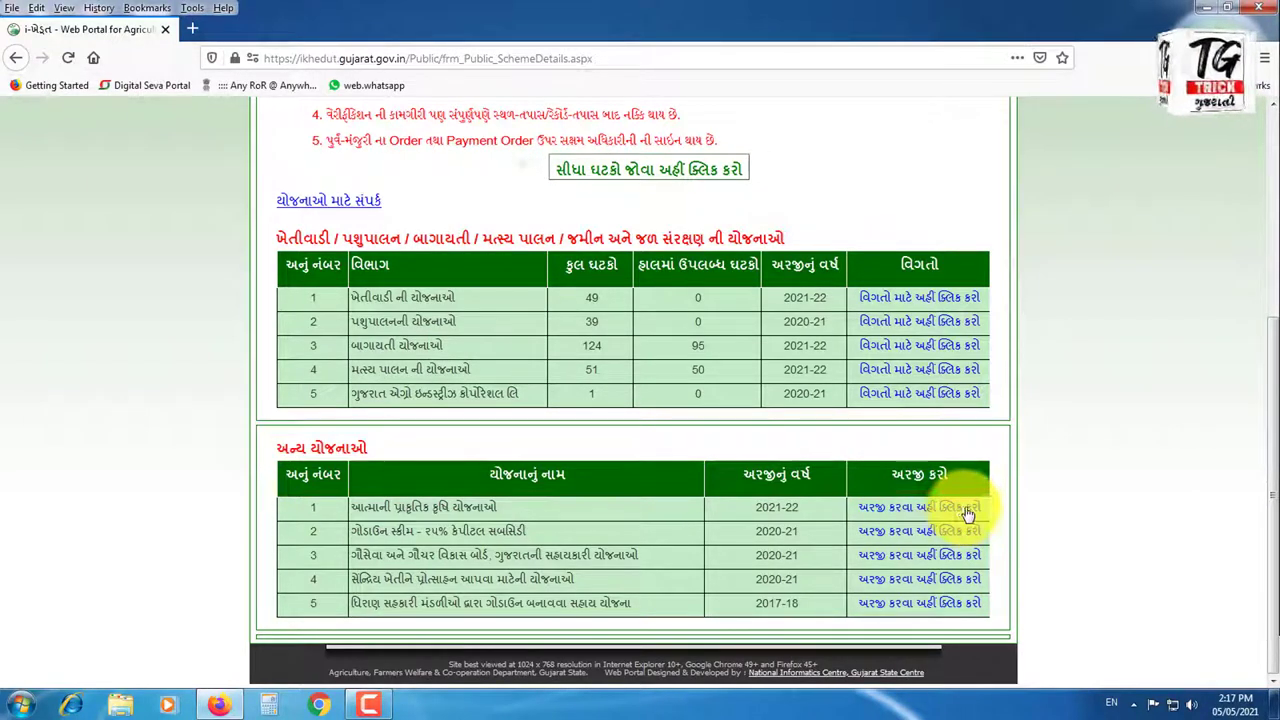
left_click(912, 512)
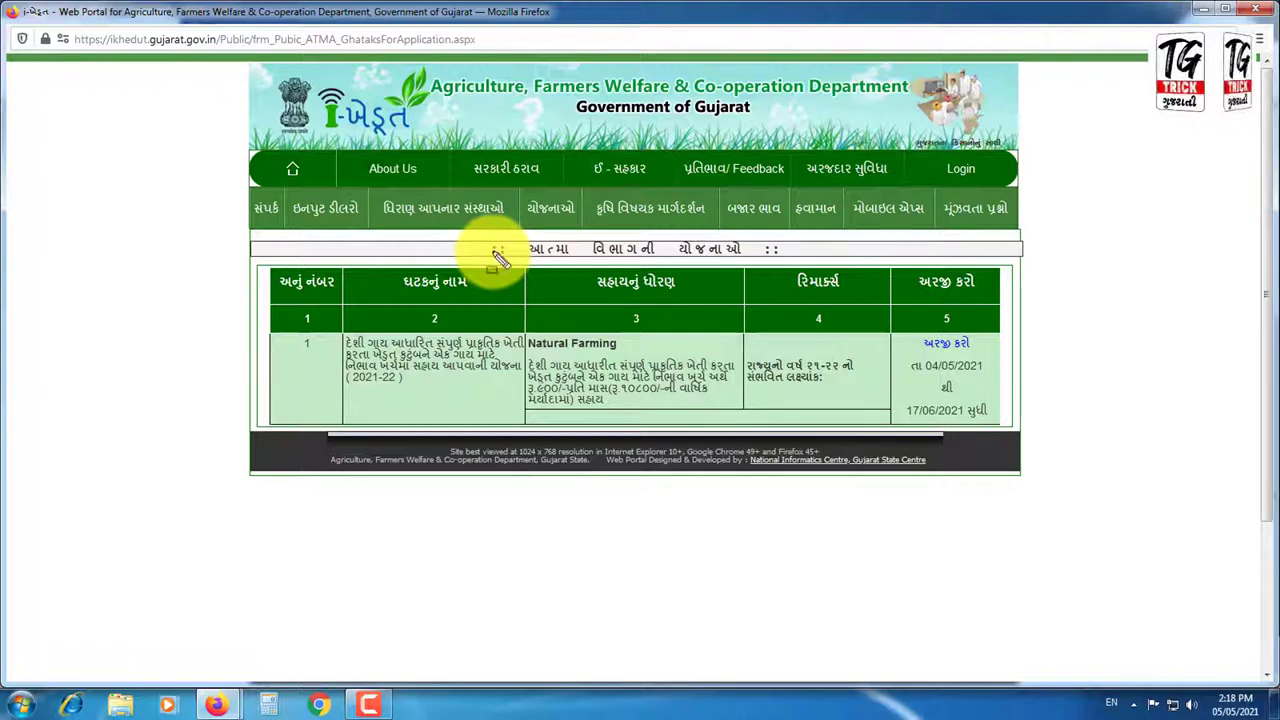
Step: Review the Natural Farming cow-maintenance scheme's assistance terms and application dates, and start applying for it
mouse_move(500, 238)
left_mouse_down()
mouse_move(829, 266)
mouse_move(823, 277)
mouse_move(809, 257)
left_mouse_up()
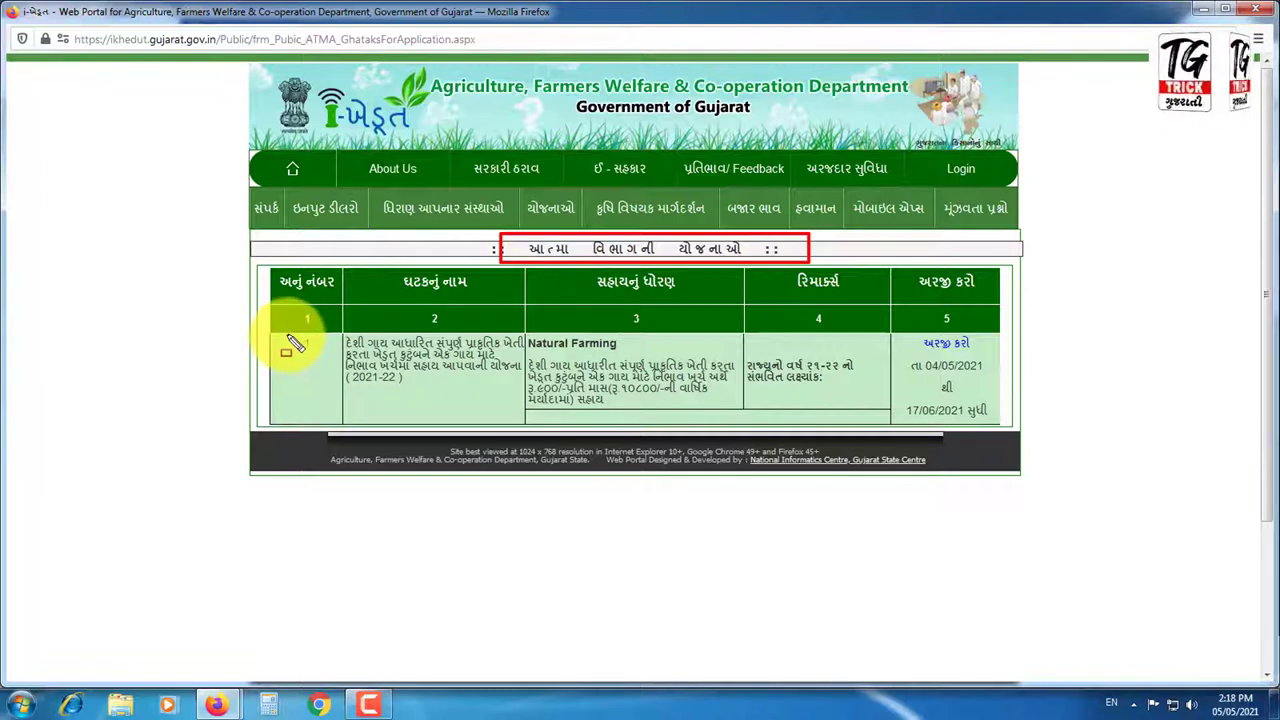
left_click_drag(288, 336, 321, 353)
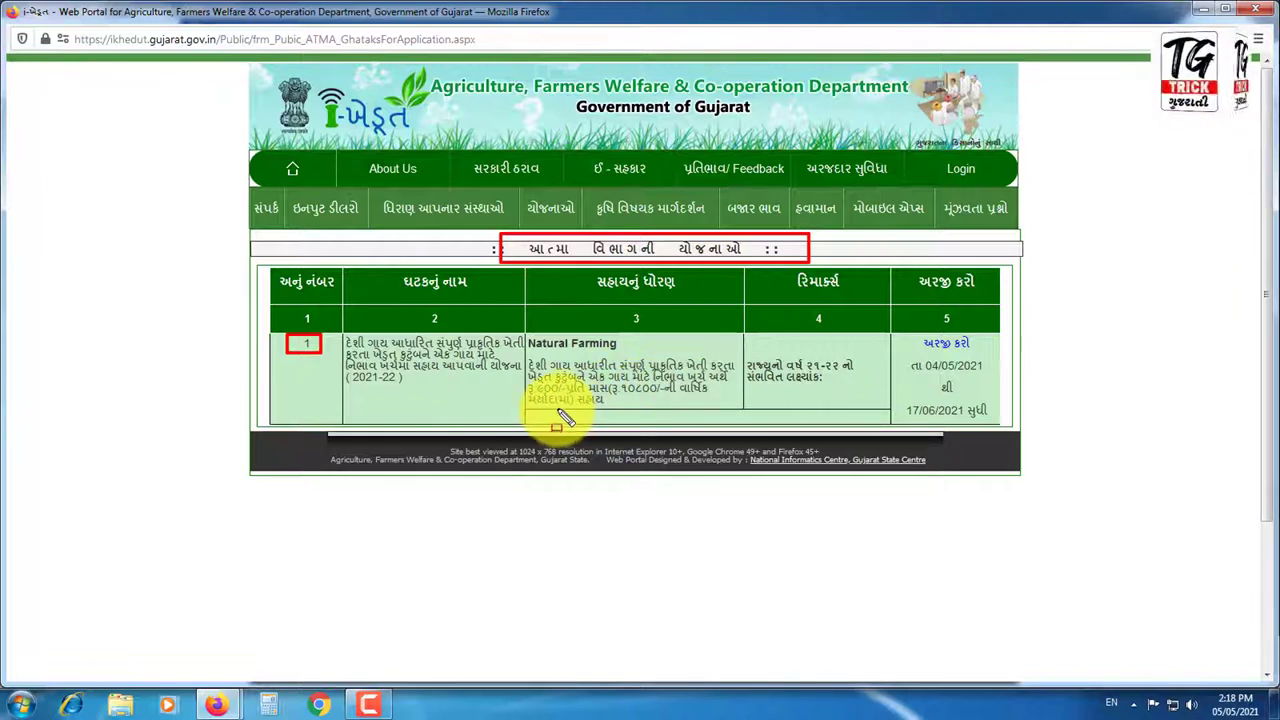
mouse_move(522, 348)
left_mouse_down()
mouse_move(579, 405)
mouse_move(739, 409)
left_mouse_up()
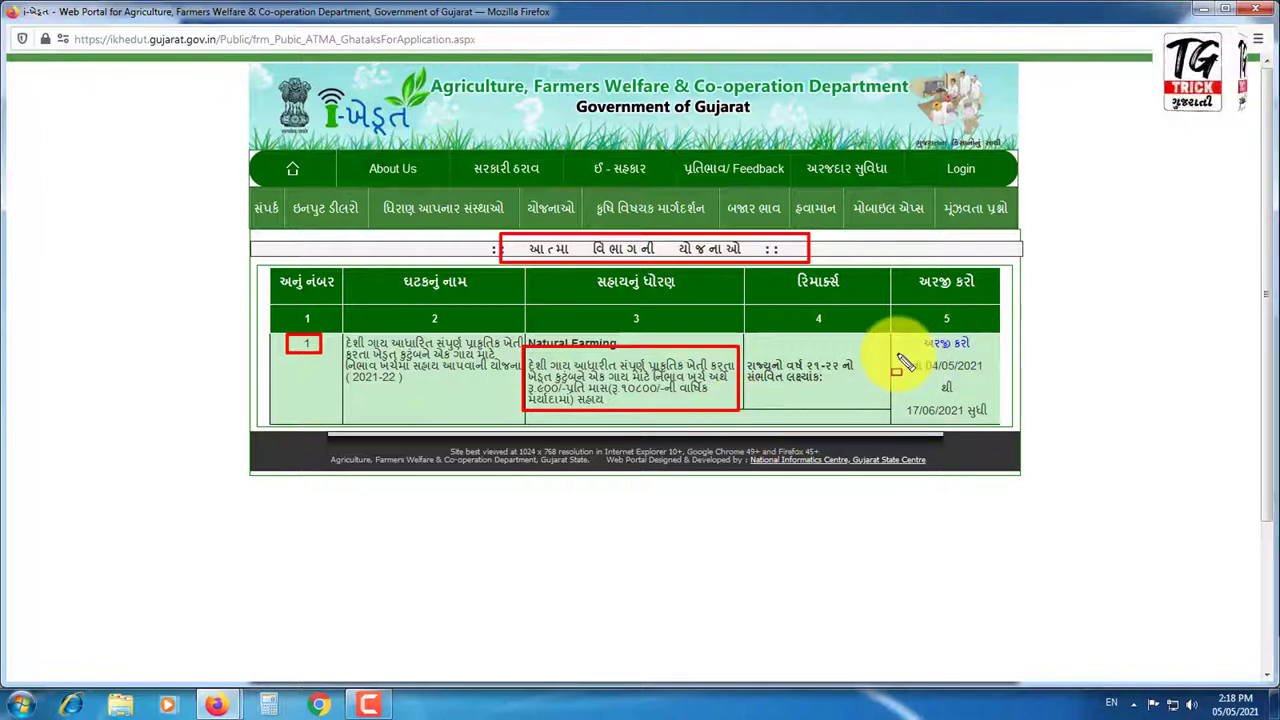
left_click_drag(898, 356, 987, 381)
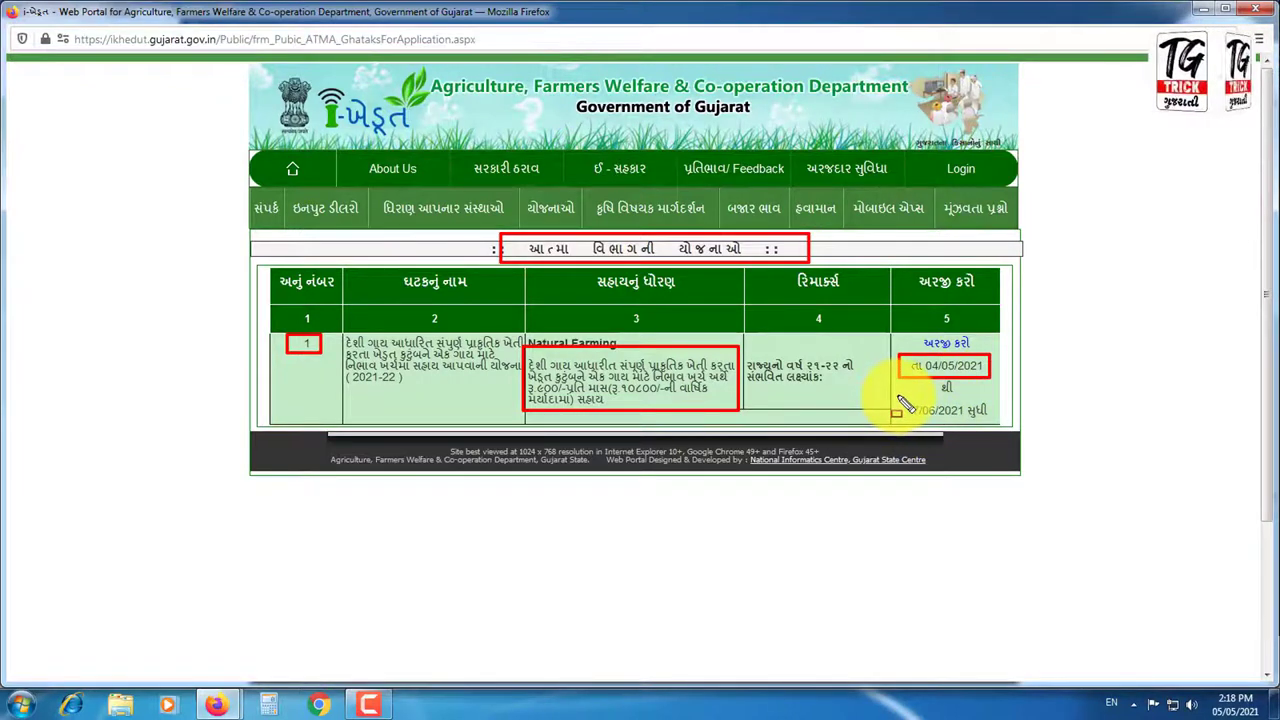
left_click_drag(898, 397, 968, 421)
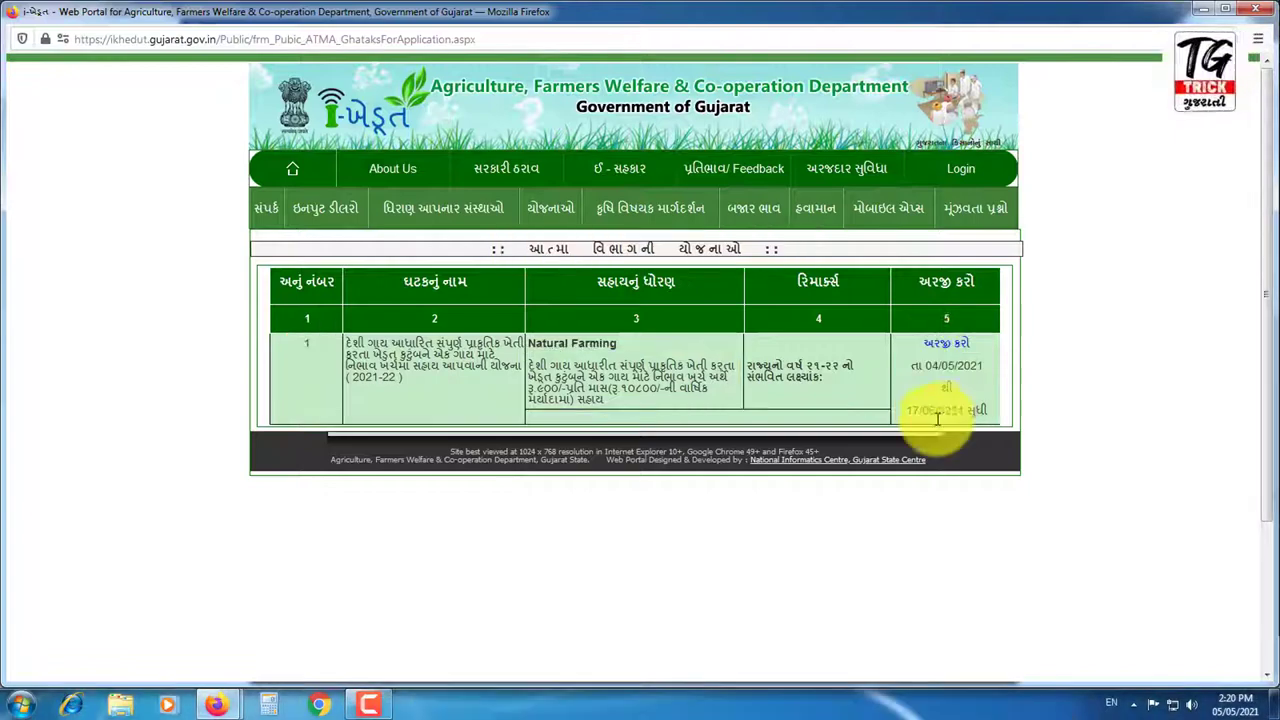
left_click(941, 345)
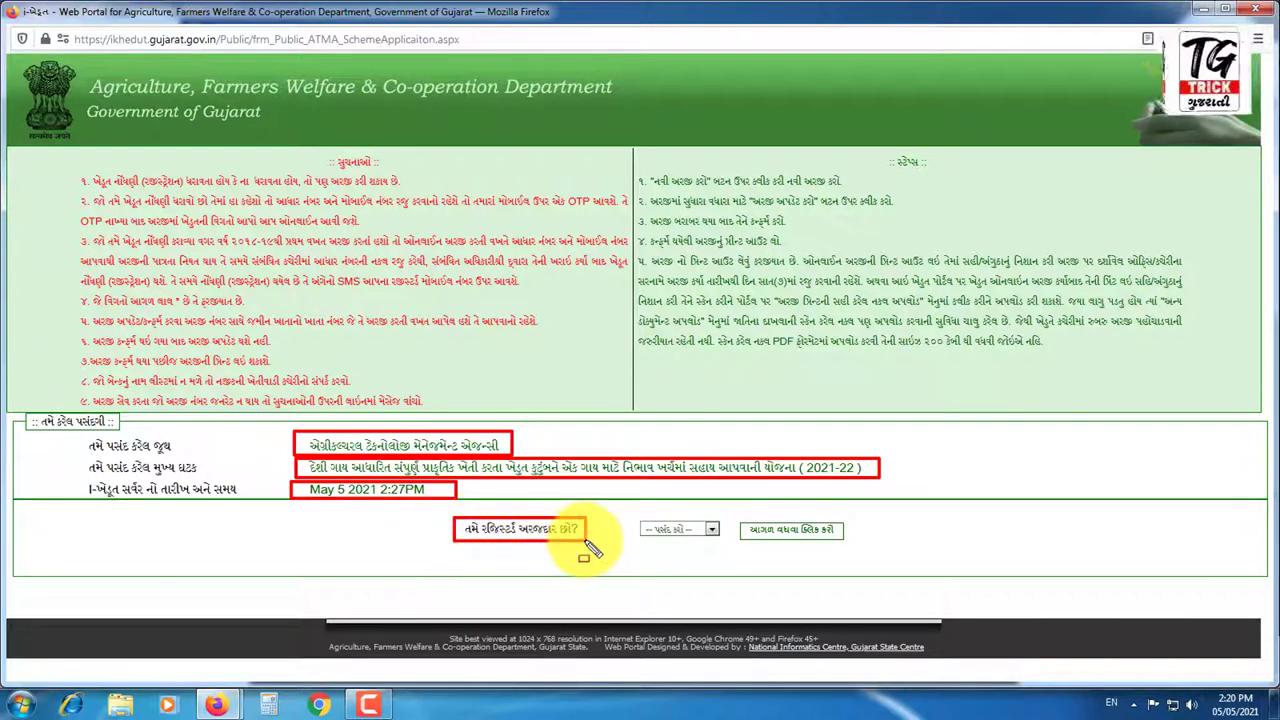
Step: Answer ના (No) to the registered-applicant question and proceed to the application options
left_click(714, 530)
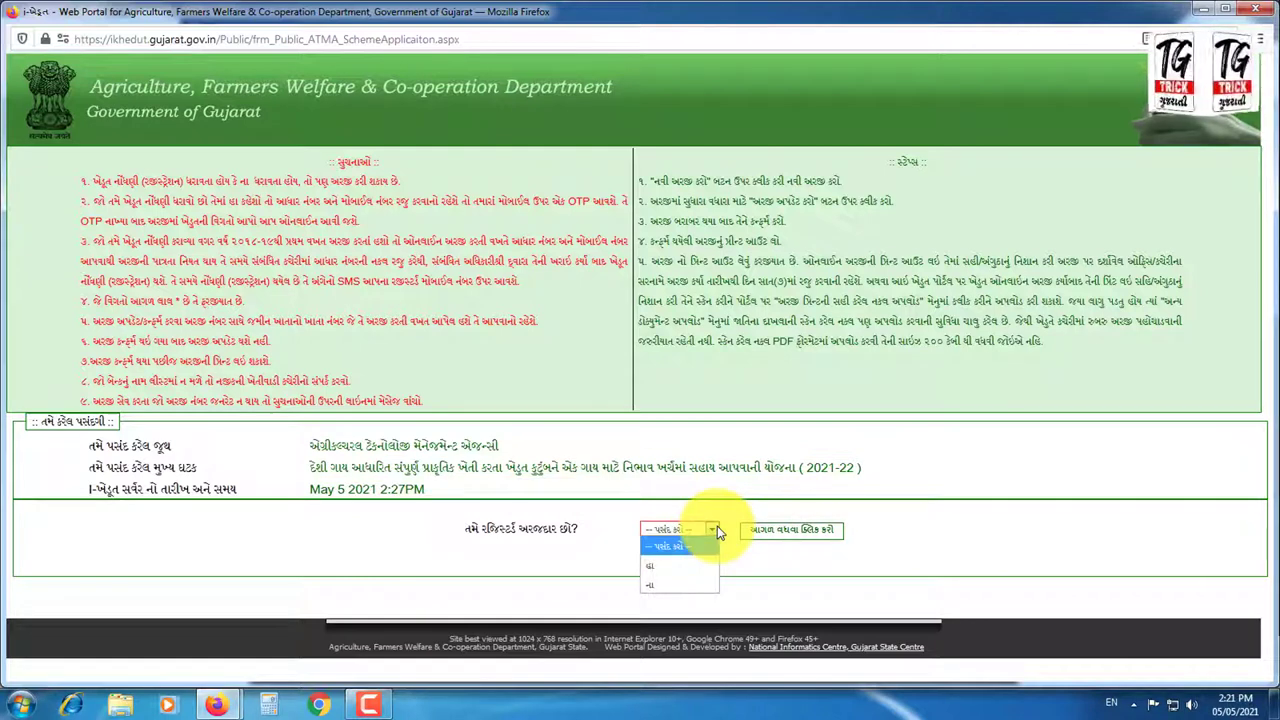
left_click(656, 583)
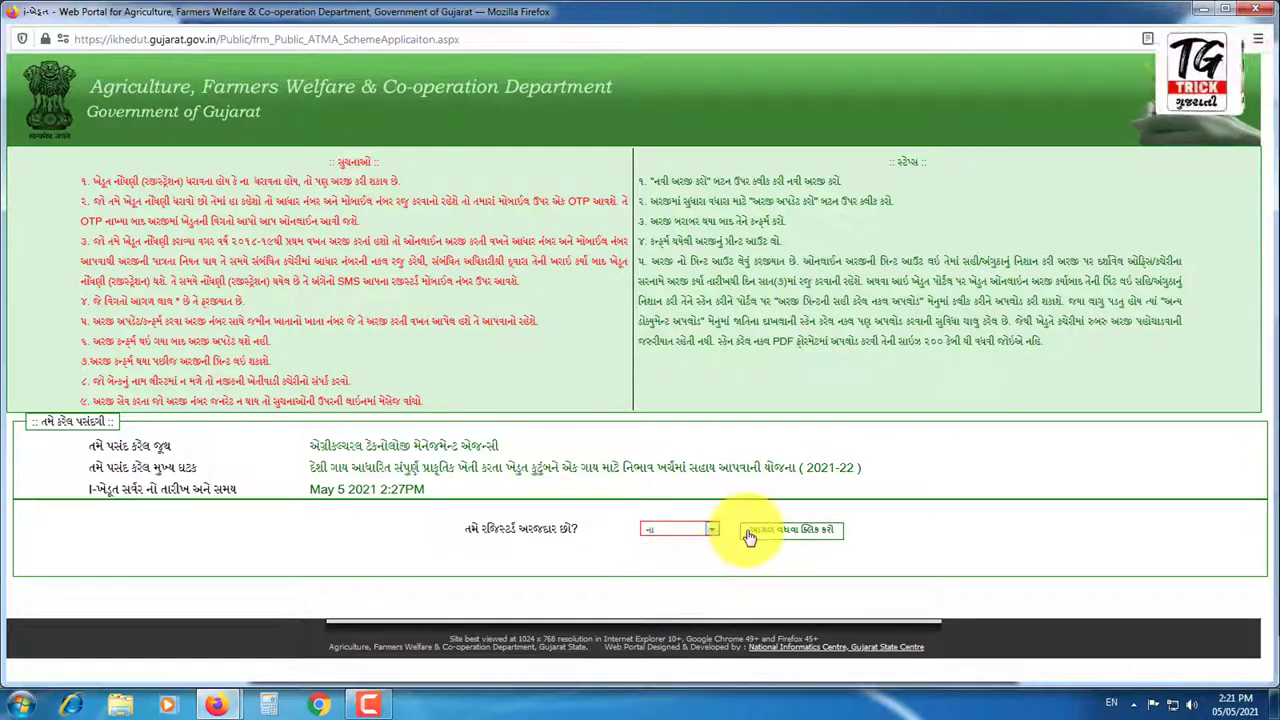
left_click(806, 538)
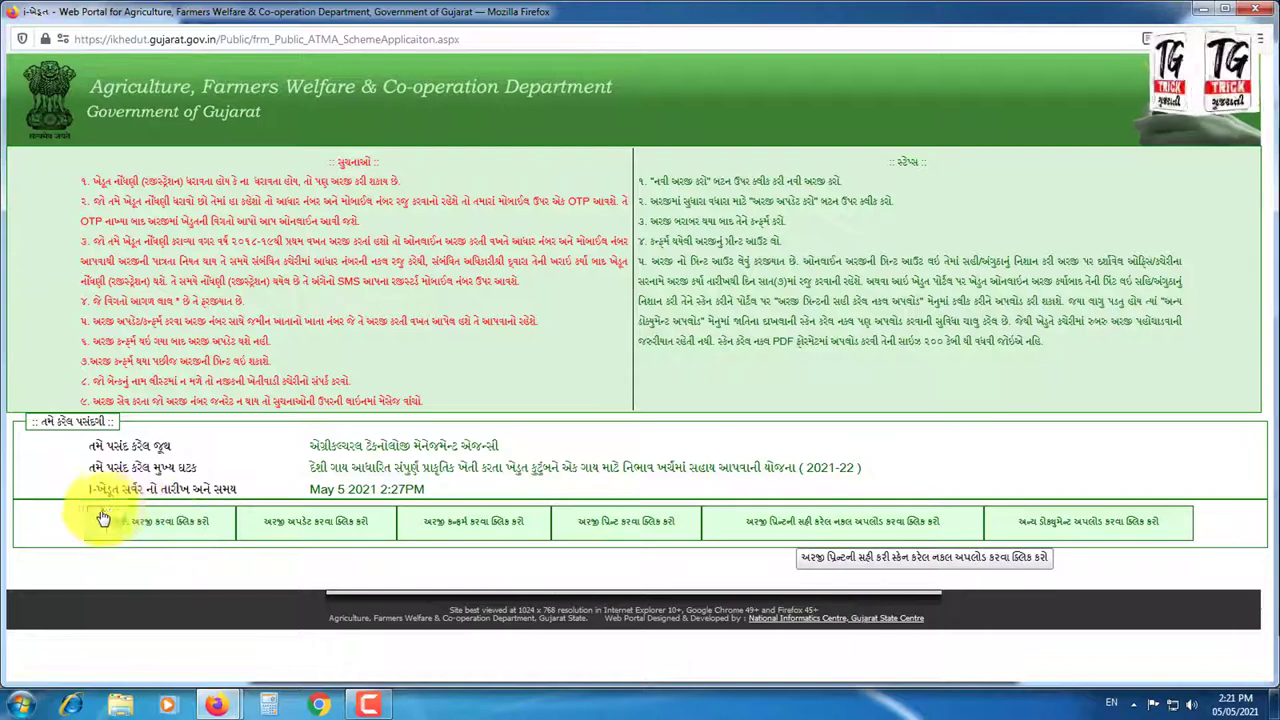
Step: Open a new application form and bring up its applicant details section (અરજદારની વિગત)
mouse_move(82, 513)
left_mouse_down()
mouse_move(1194, 514)
mouse_move(1246, 551)
mouse_move(1210, 541)
left_mouse_up()
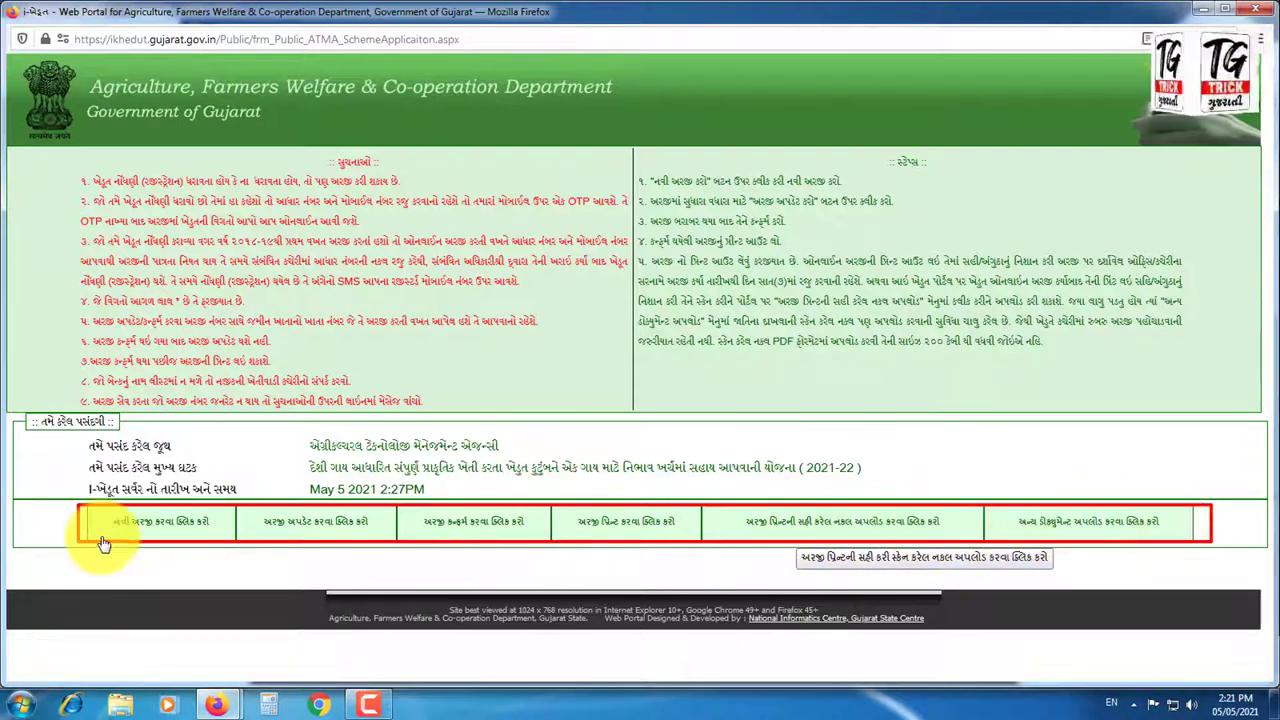
left_click(218, 538)
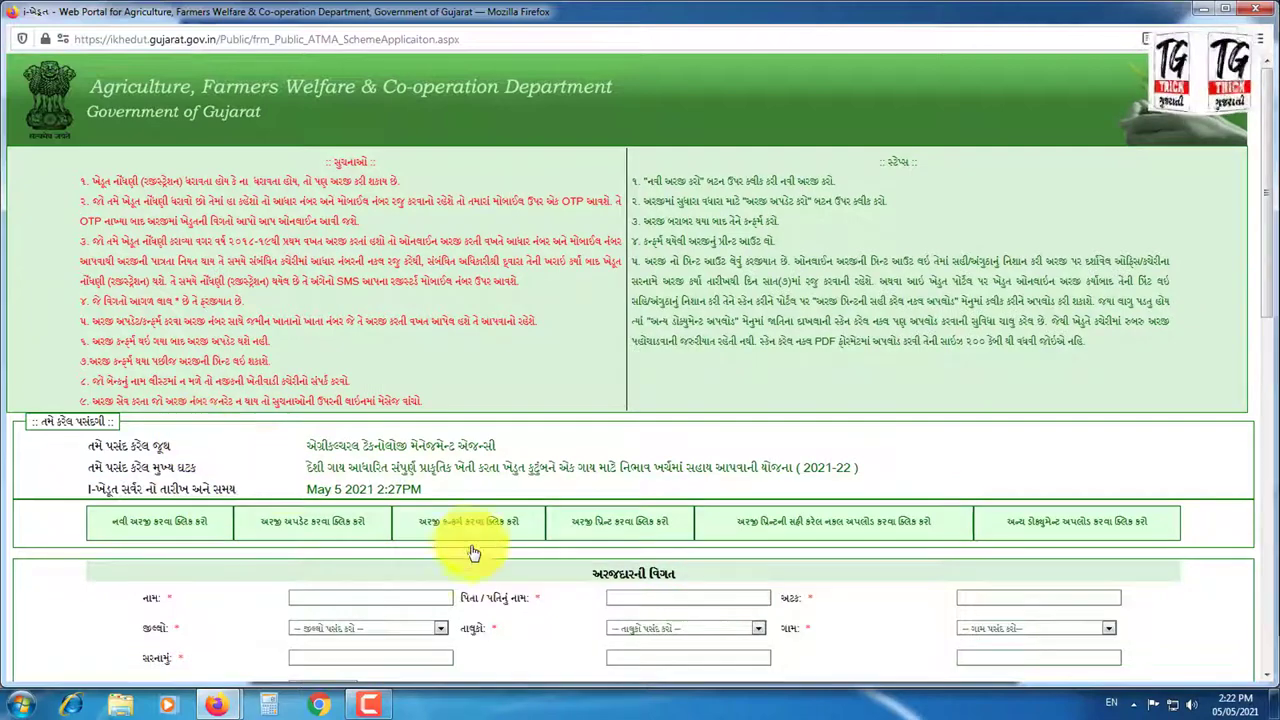
scroll(567, 518, "down", 5)
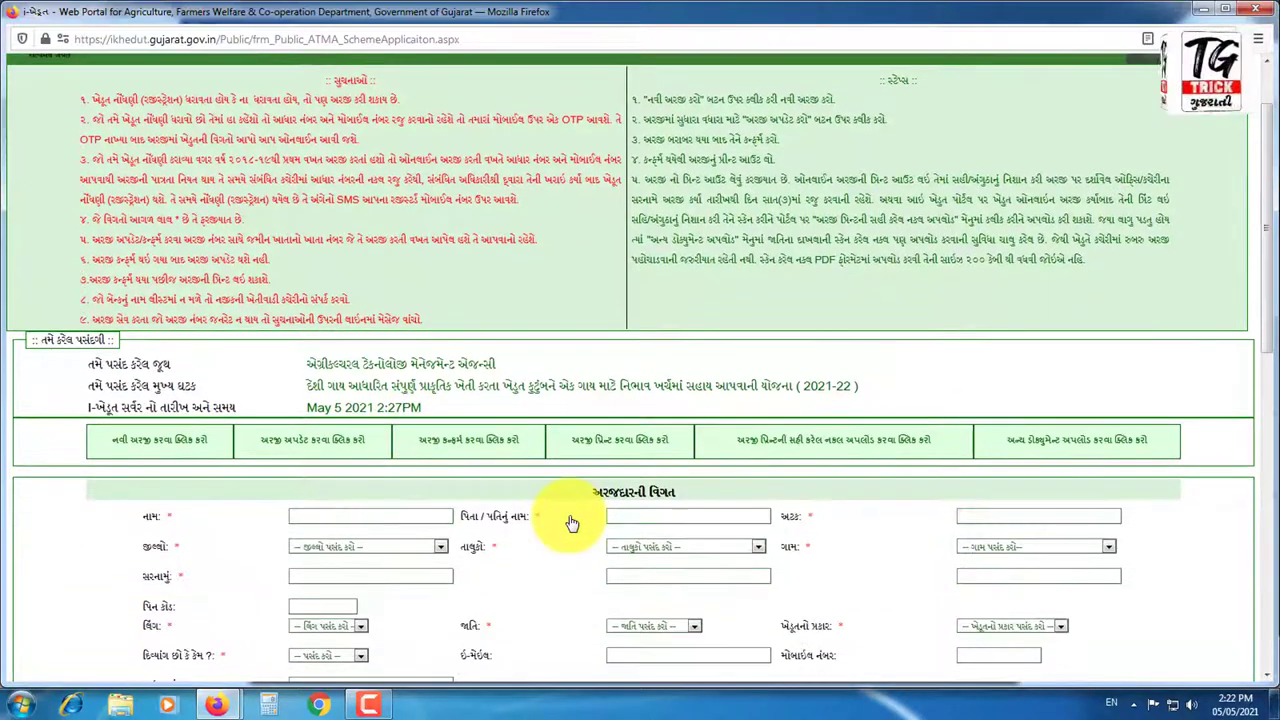
scroll(565, 518, "down", 4)
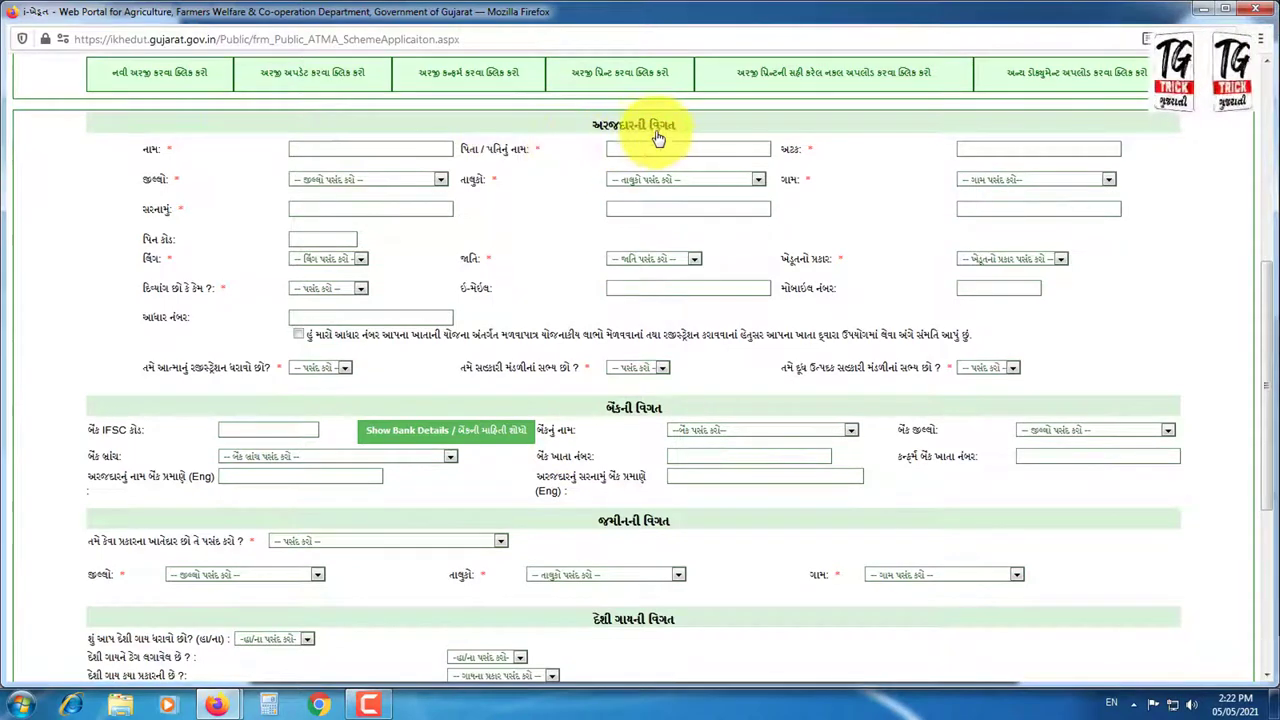
Step: Examine the name, father's or husband's name, surname, district, taluka and village fields in the applicant details
mouse_move(46, 112)
left_mouse_down()
mouse_move(537, 294)
mouse_move(1020, 363)
mouse_move(1157, 409)
mouse_move(1193, 412)
mouse_move(1191, 397)
left_mouse_up()
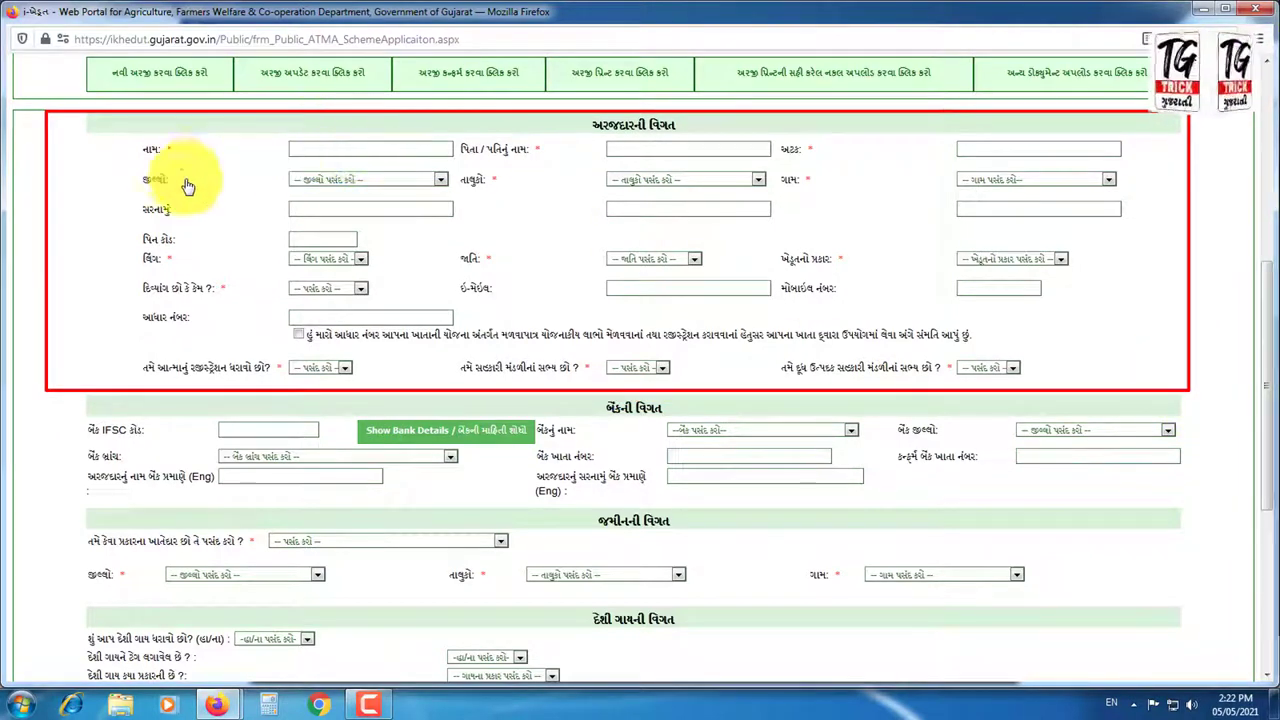
left_click_drag(275, 139, 457, 160)
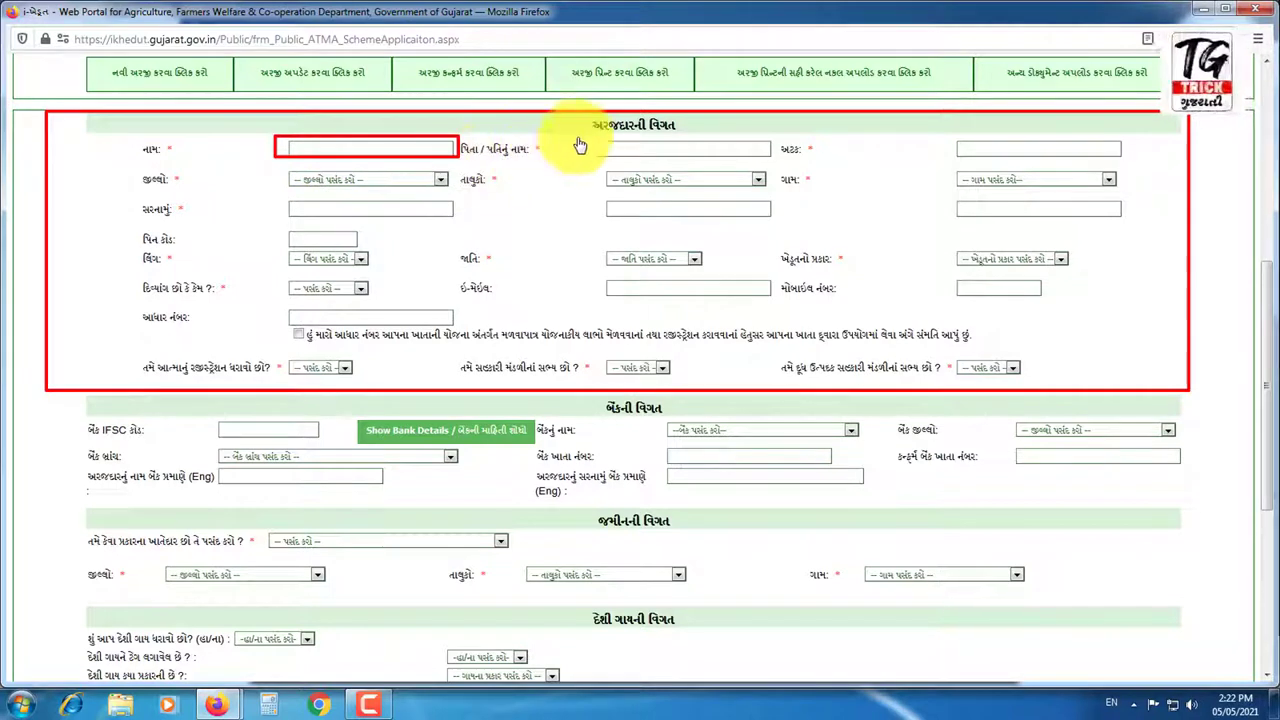
mouse_move(598, 139)
left_mouse_down()
mouse_move(703, 168)
mouse_move(768, 162)
left_mouse_up()
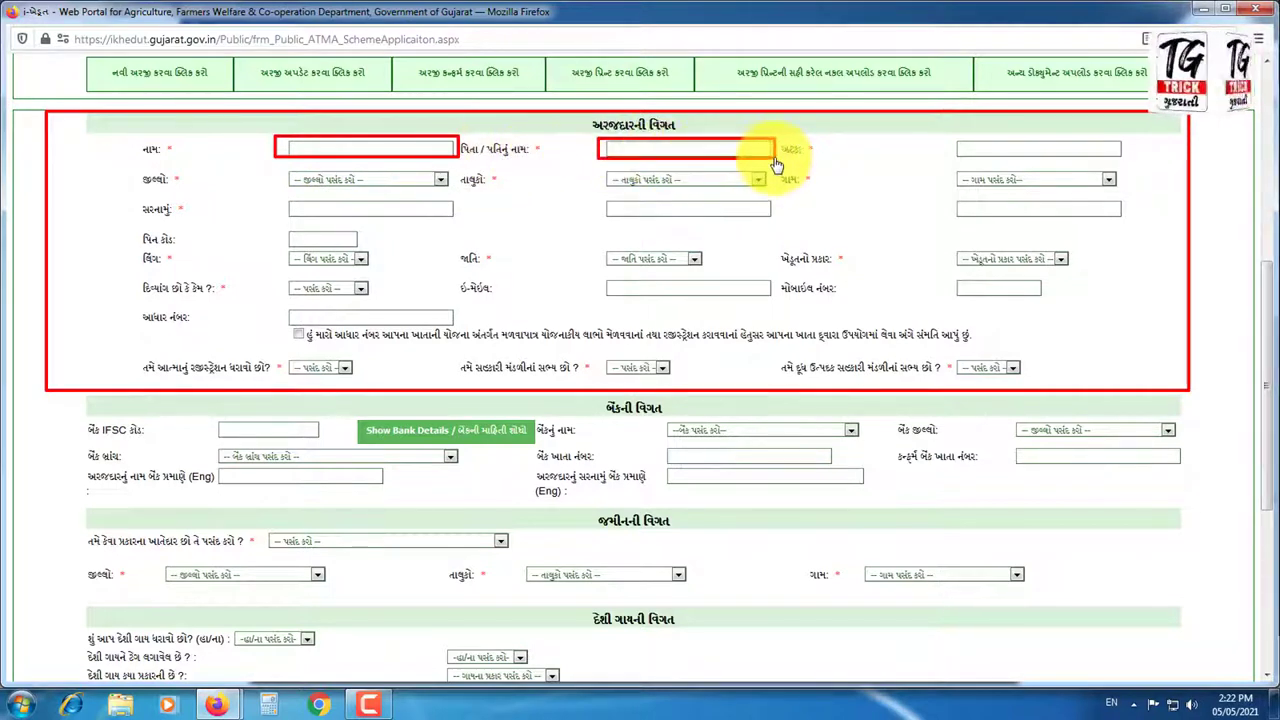
mouse_move(951, 139)
left_mouse_down()
mouse_move(974, 160)
mouse_move(1132, 158)
left_mouse_up()
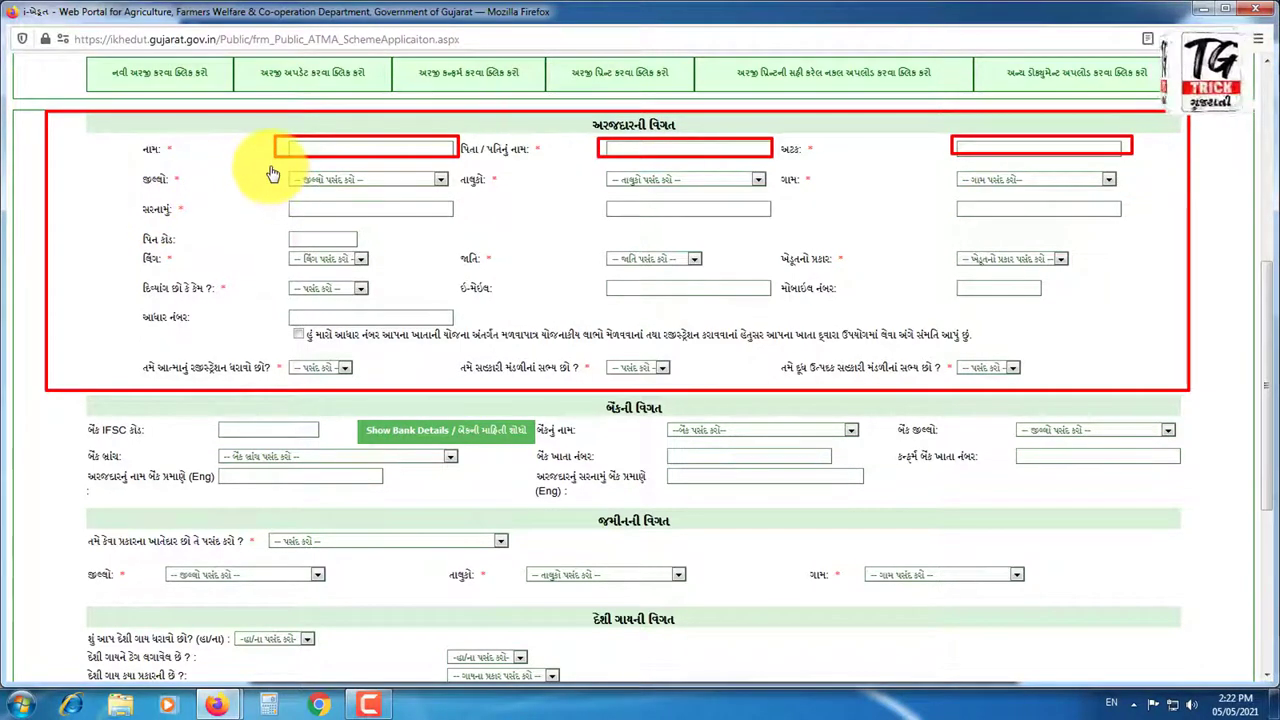
left_click_drag(269, 167, 460, 192)
left_click_drag(597, 168, 768, 194)
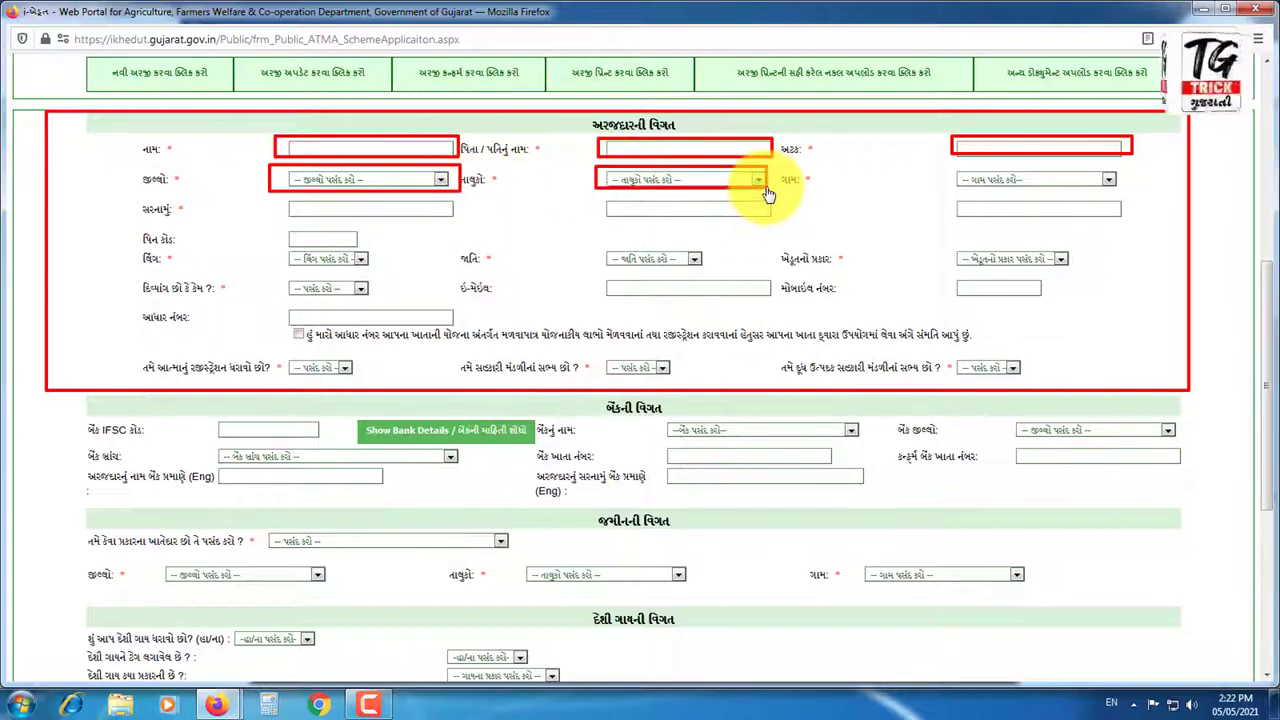
mouse_move(950, 168)
left_mouse_down()
mouse_move(986, 192)
mouse_move(1125, 195)
left_mouse_up()
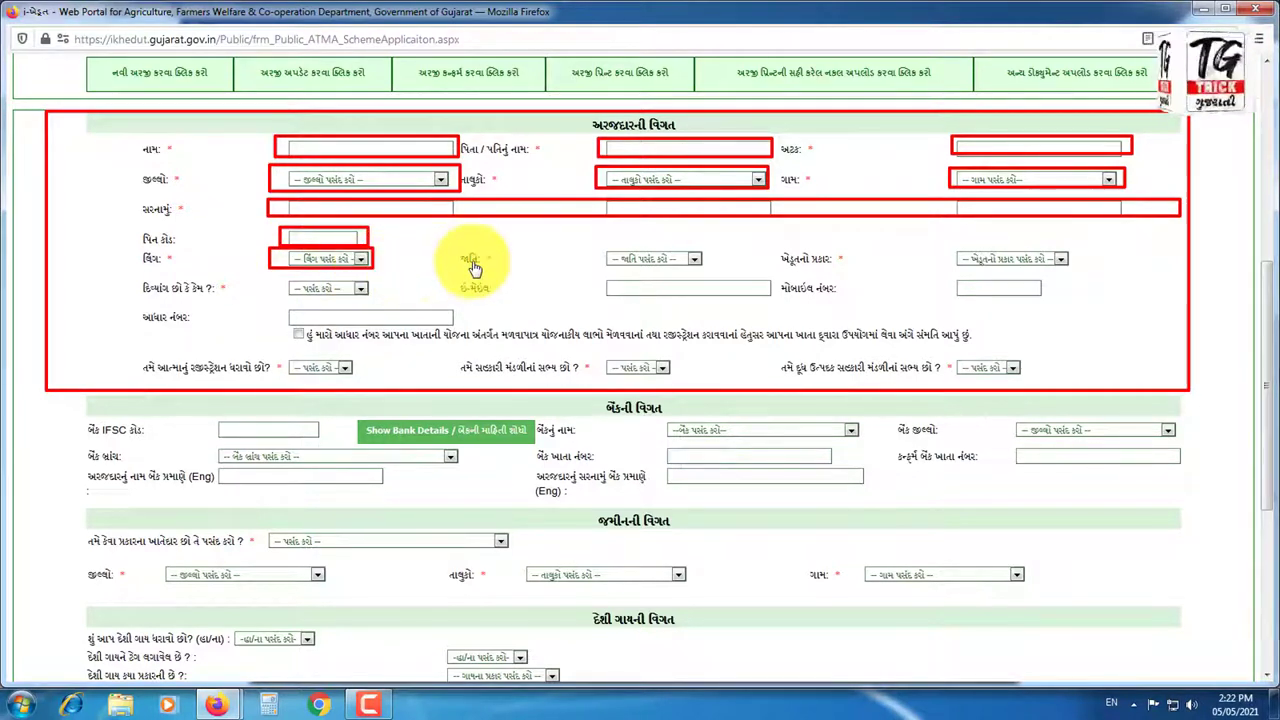
Step: View the available options for caste (જાતિ) and farmer type (ખેડૂતનો પ્રકાર), and examine the e-mail and mobile number fields
left_click(693, 262)
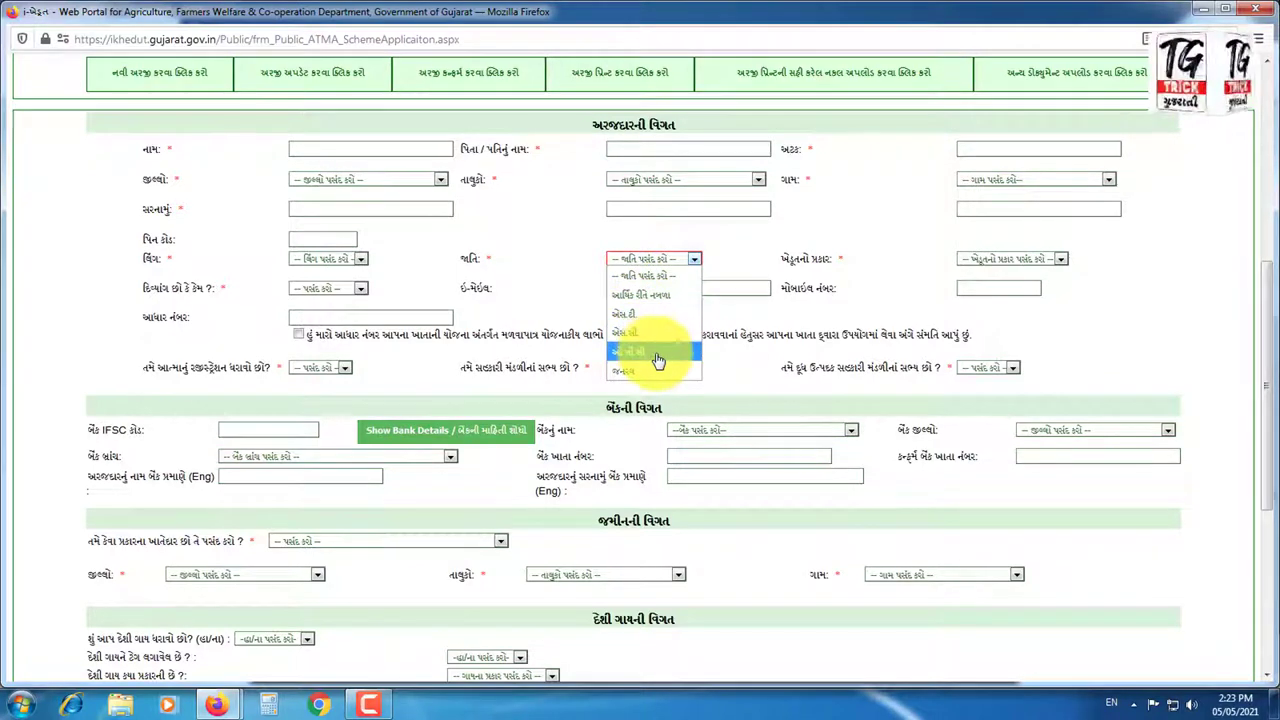
left_click(738, 259)
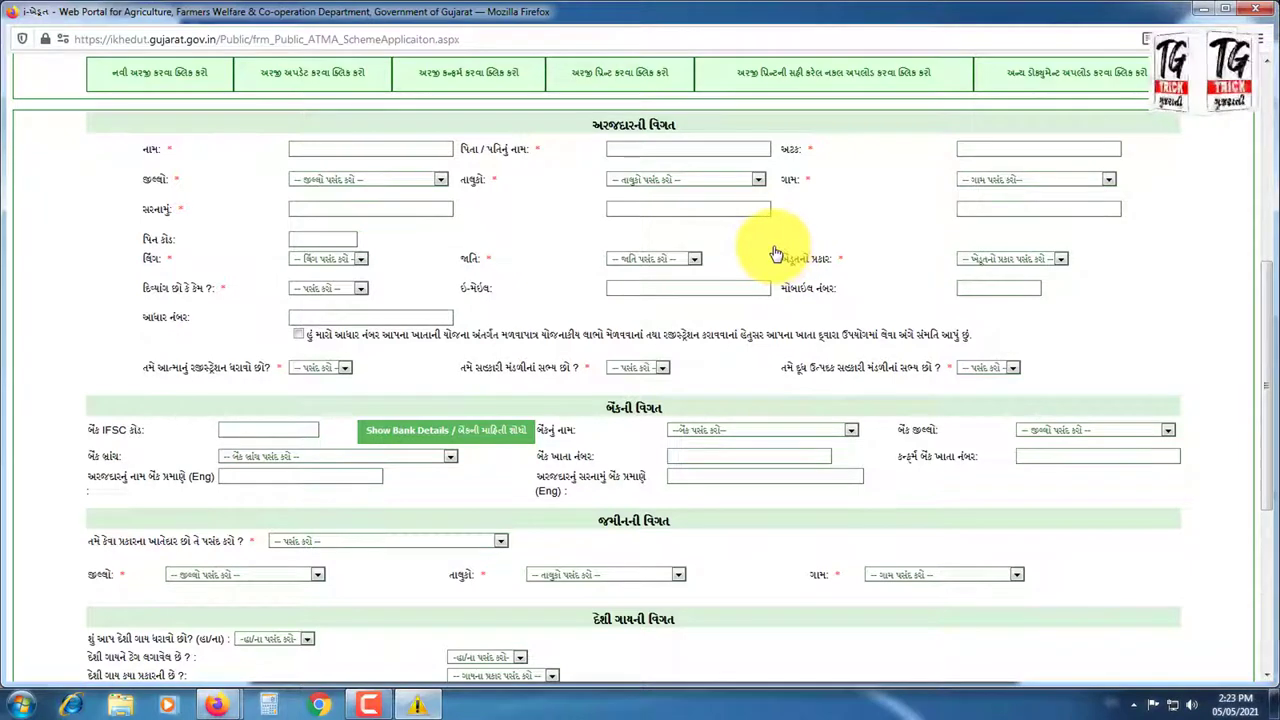
left_click(1065, 263)
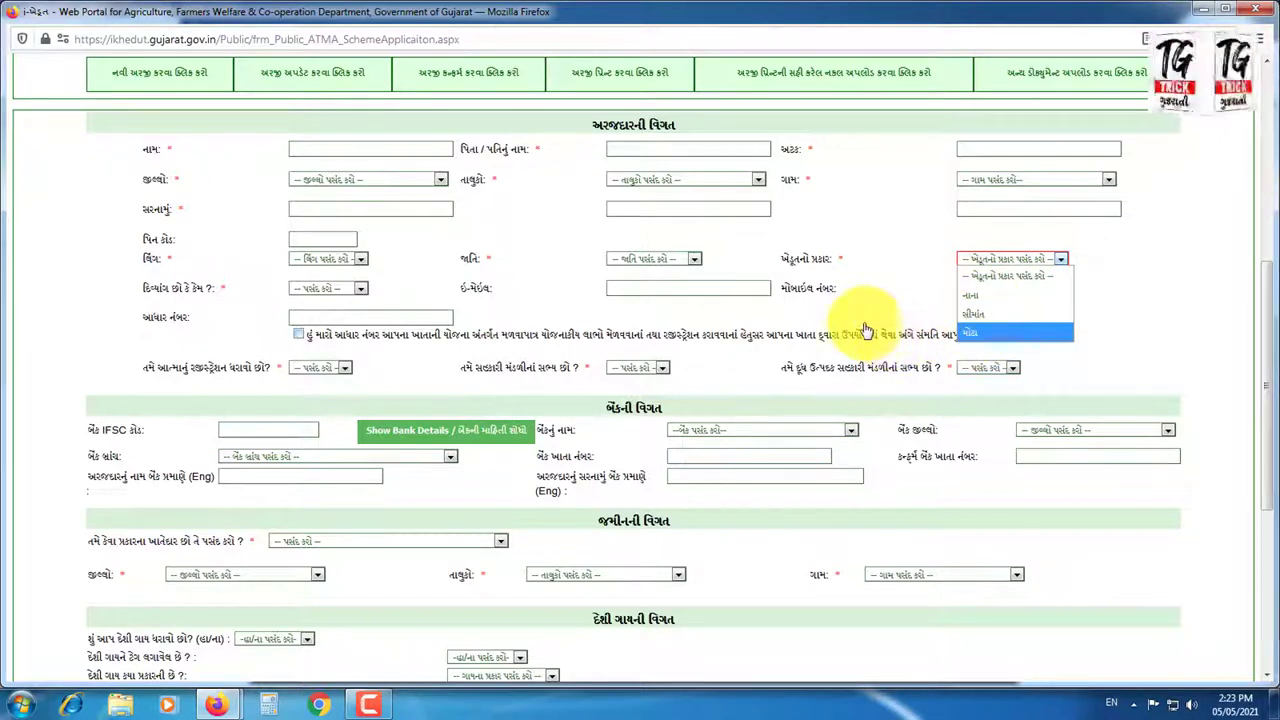
left_click(551, 288)
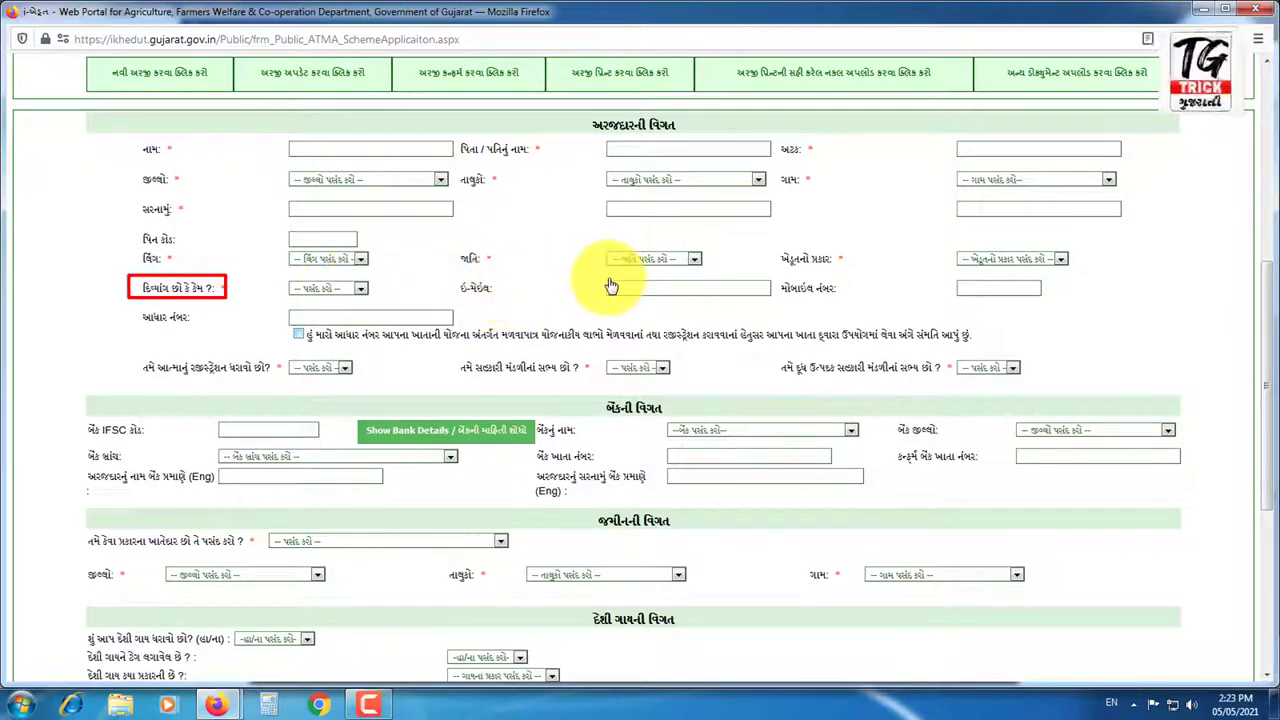
mouse_move(599, 279)
left_mouse_down()
mouse_move(651, 297)
mouse_move(778, 300)
left_mouse_up()
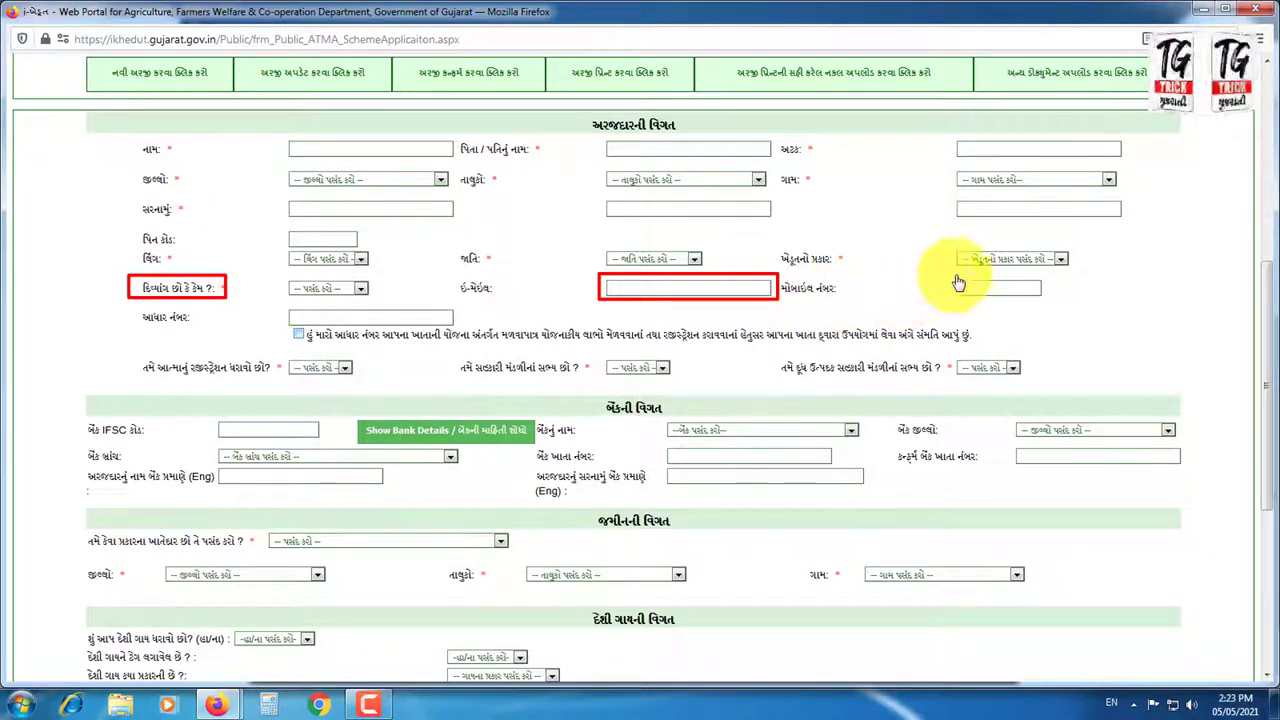
left_click_drag(945, 278, 1046, 304)
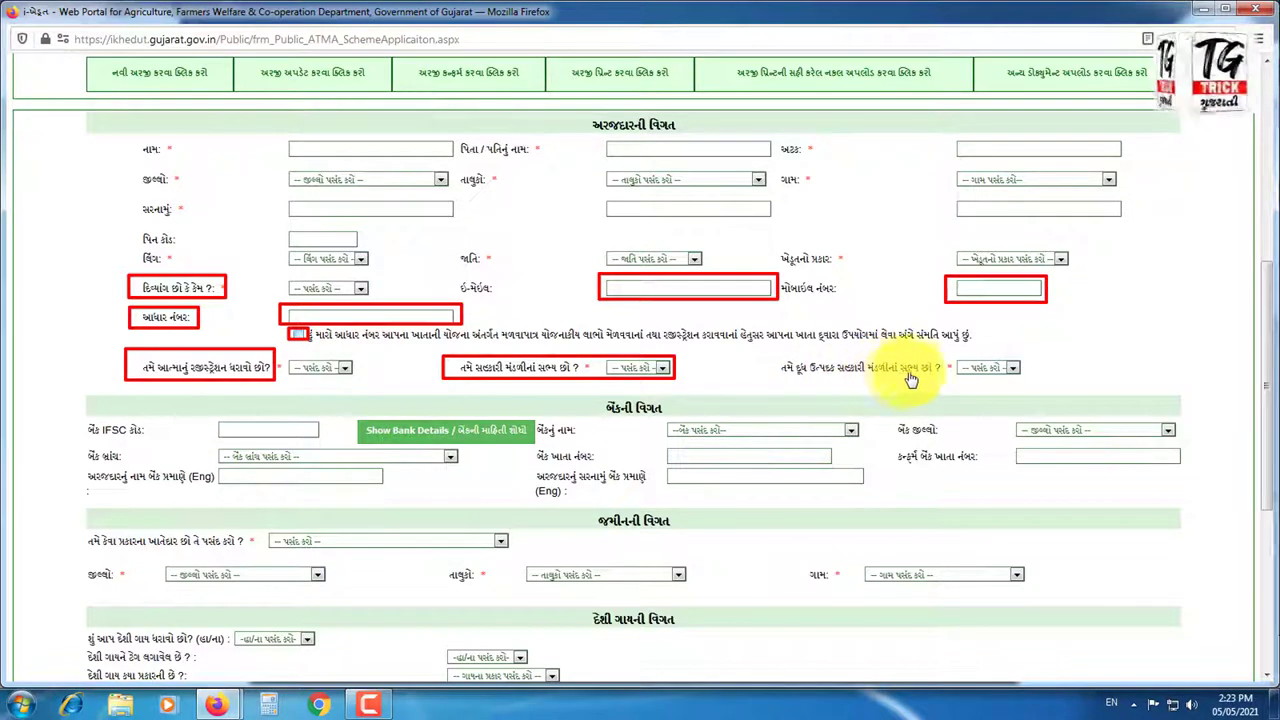
Step: Examine the milk cooperative membership question and the bank details fields for IFSC code, district, branch and account number
mouse_move(766, 357)
left_mouse_down()
mouse_move(823, 381)
mouse_move(1030, 383)
left_mouse_up()
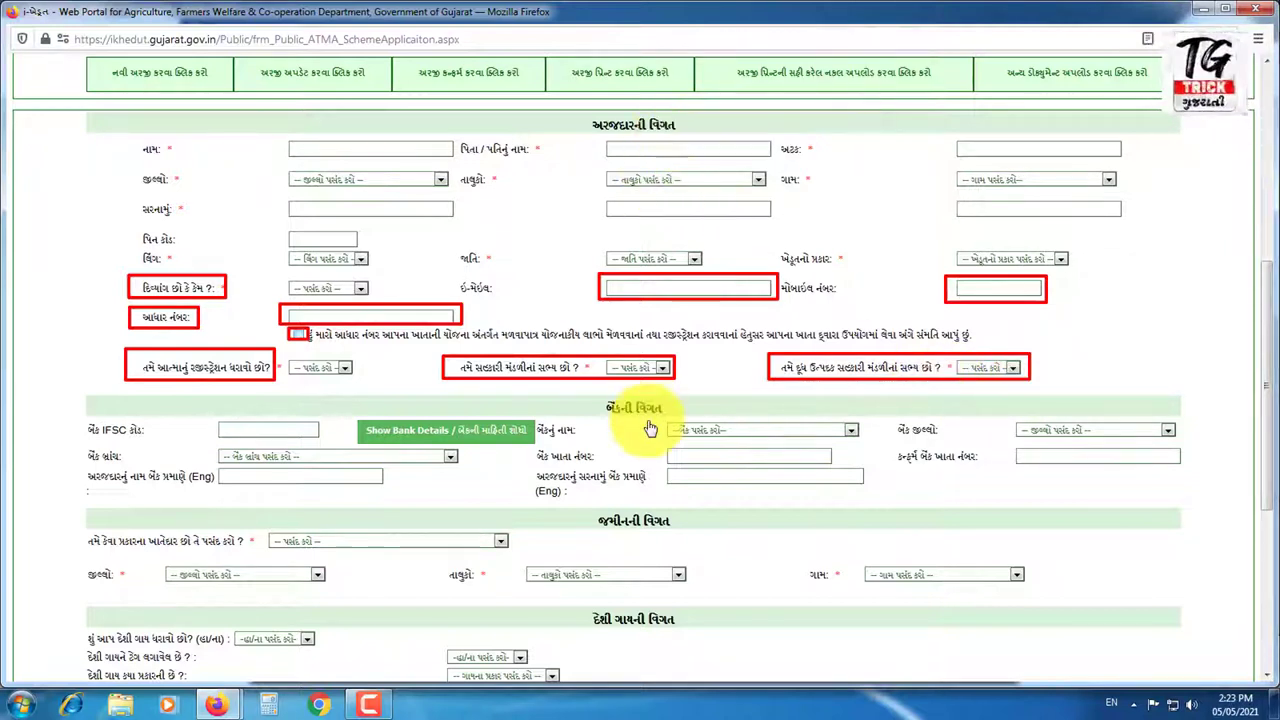
key("Escape")
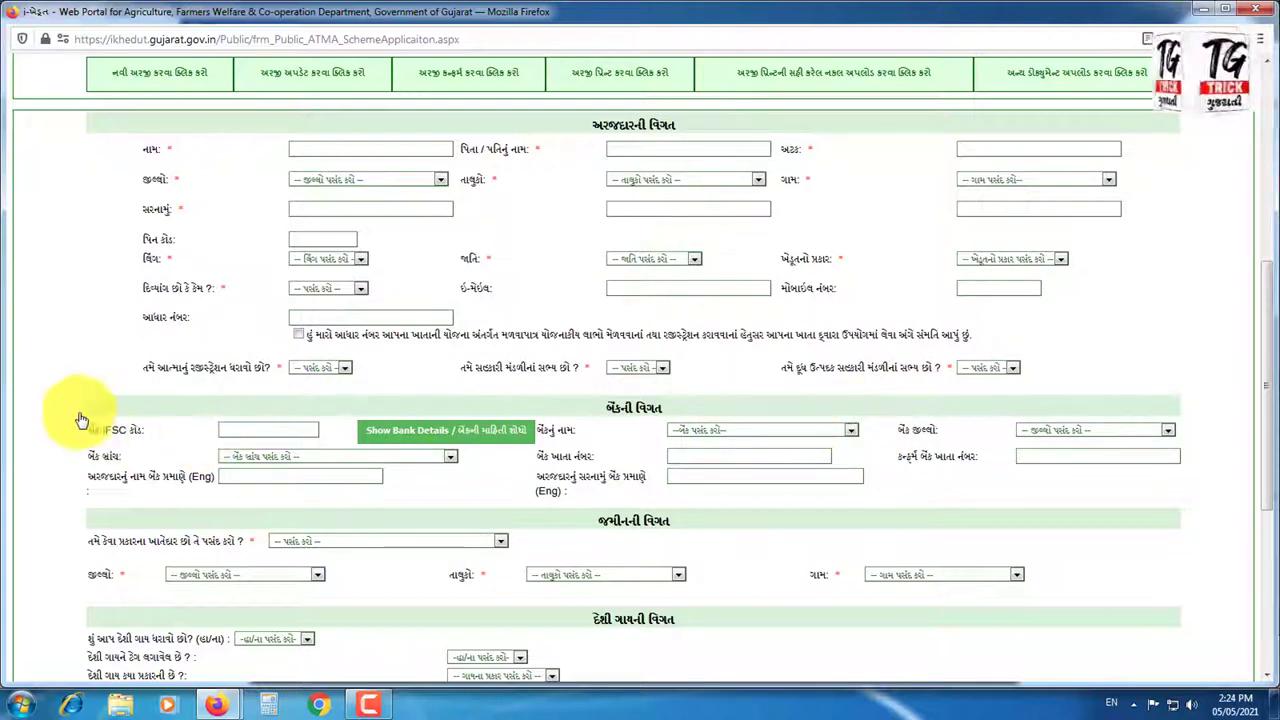
left_click_drag(64, 383, 88, 414)
mouse_move(152, 476)
left_mouse_down()
mouse_move(1051, 486)
mouse_move(1191, 471)
mouse_move(1194, 514)
mouse_move(1202, 504)
left_mouse_up()
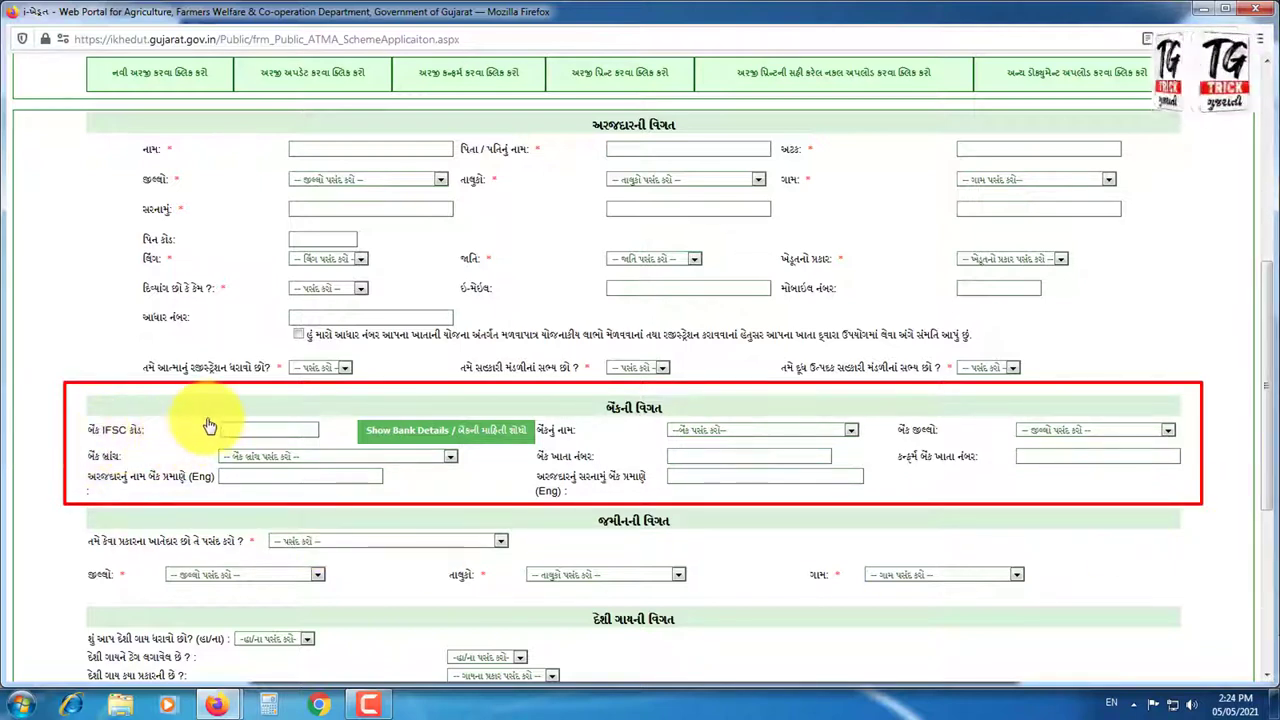
mouse_move(212, 418)
left_mouse_down()
mouse_move(268, 450)
mouse_move(331, 432)
mouse_move(528, 441)
left_mouse_up()
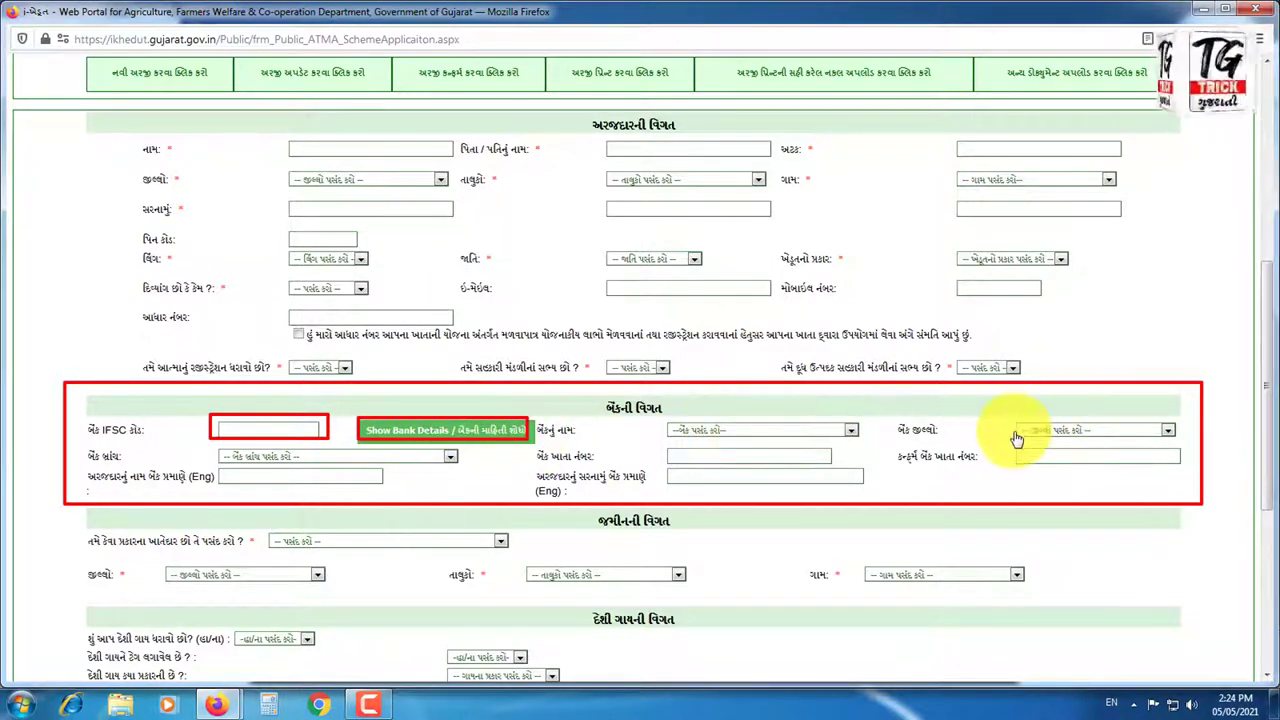
mouse_move(1010, 419)
left_mouse_down()
mouse_move(1030, 438)
mouse_move(1164, 441)
left_mouse_up()
left_click_drag(209, 448, 352, 466)
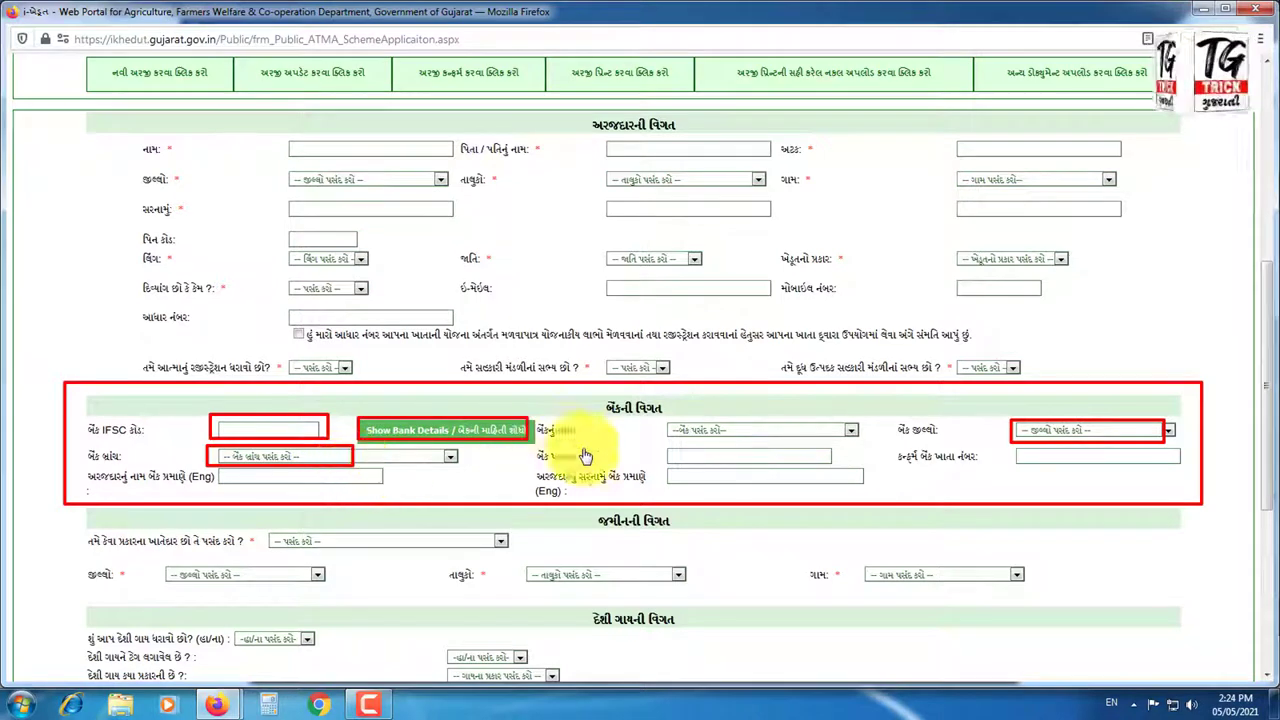
left_click_drag(652, 447, 805, 466)
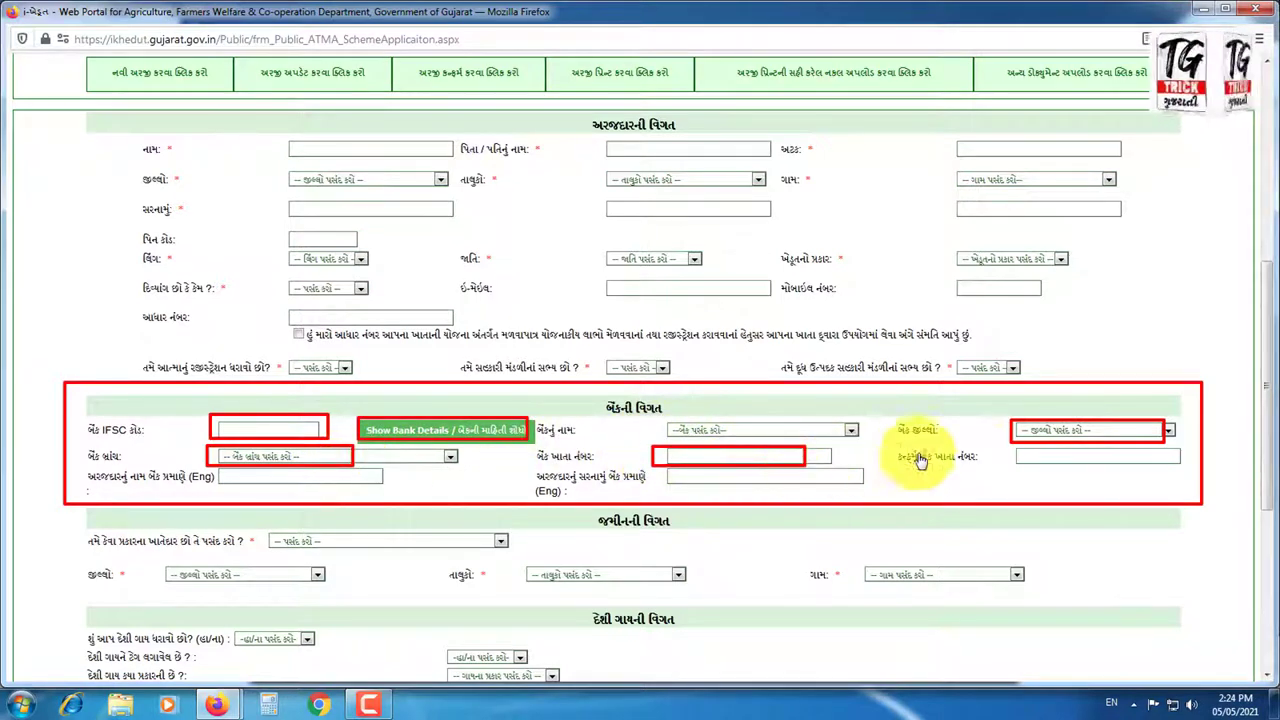
mouse_move(1012, 447)
left_mouse_down()
mouse_move(1063, 466)
mouse_move(1171, 472)
left_mouse_up()
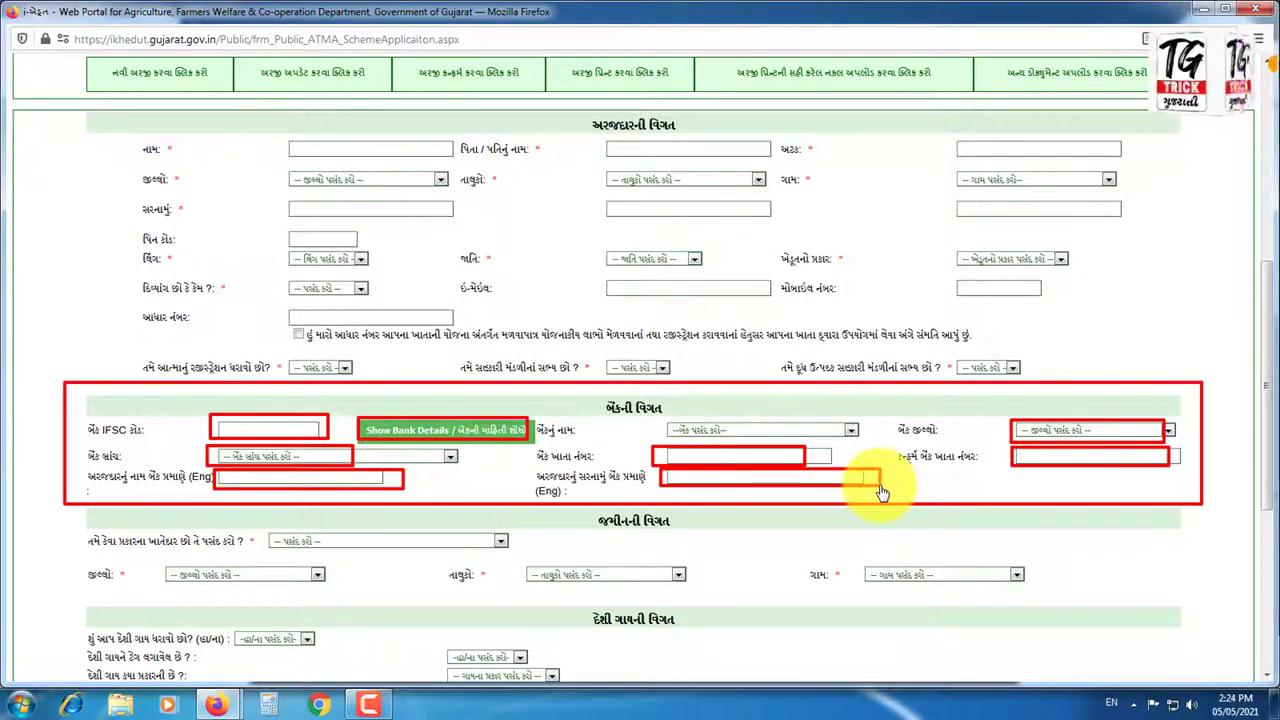
Step: View the available landholder types in the land details section (જમીનની વિગત)
scroll(884, 488, "down", 3)
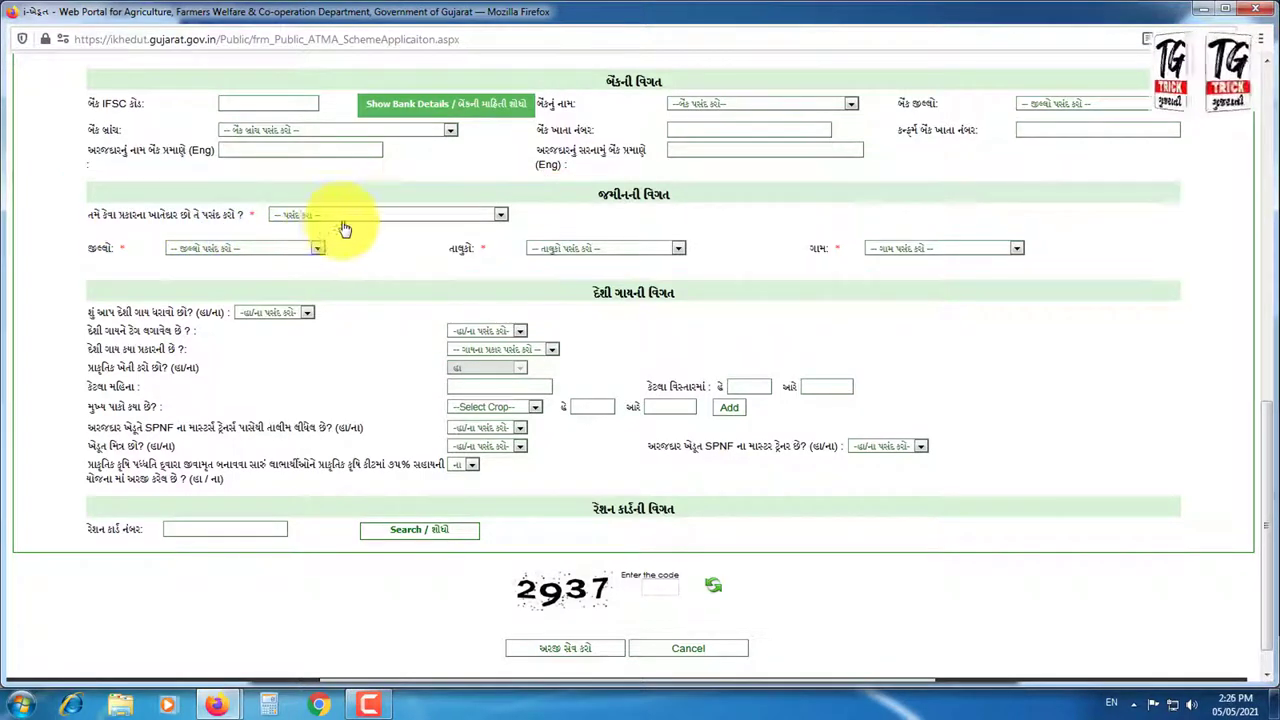
left_click(500, 215)
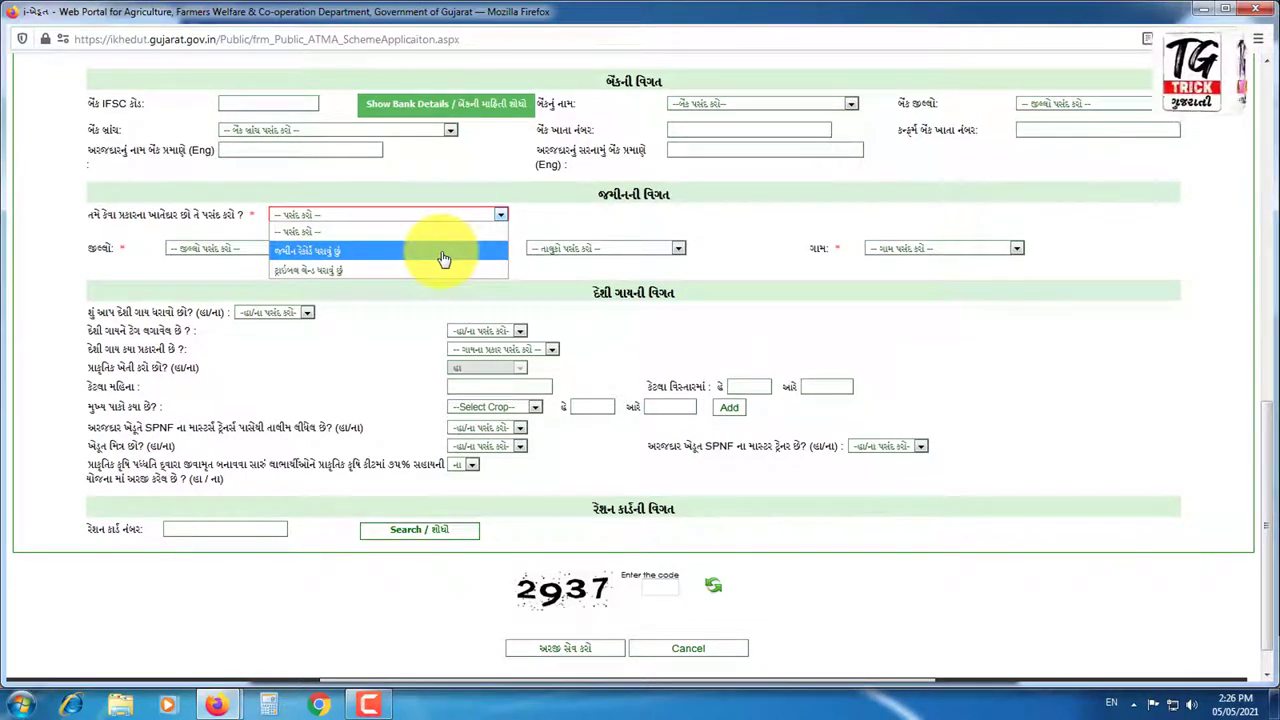
left_click(541, 229)
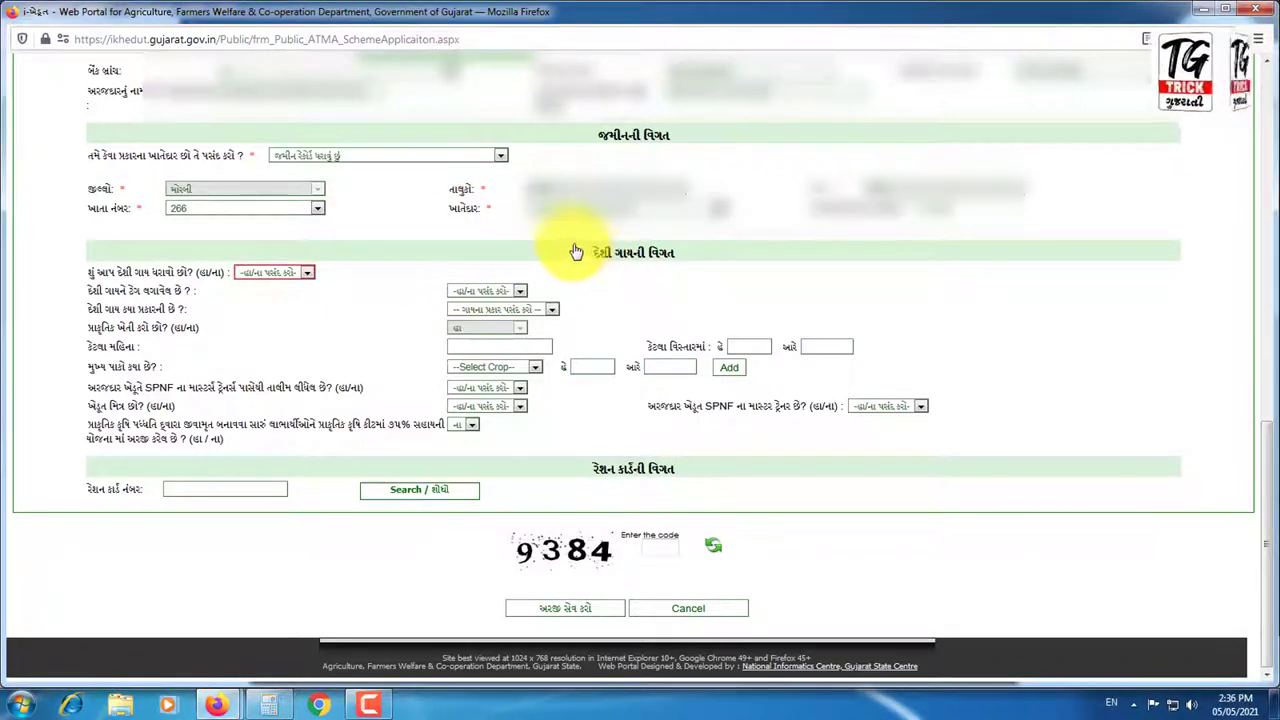
Step: In the desi cow details, answer હા (Yes) to owning a desi cow and to it being tagged, and set the cow type to અન્ય દેશી
left_click_drag(575, 247, 685, 262)
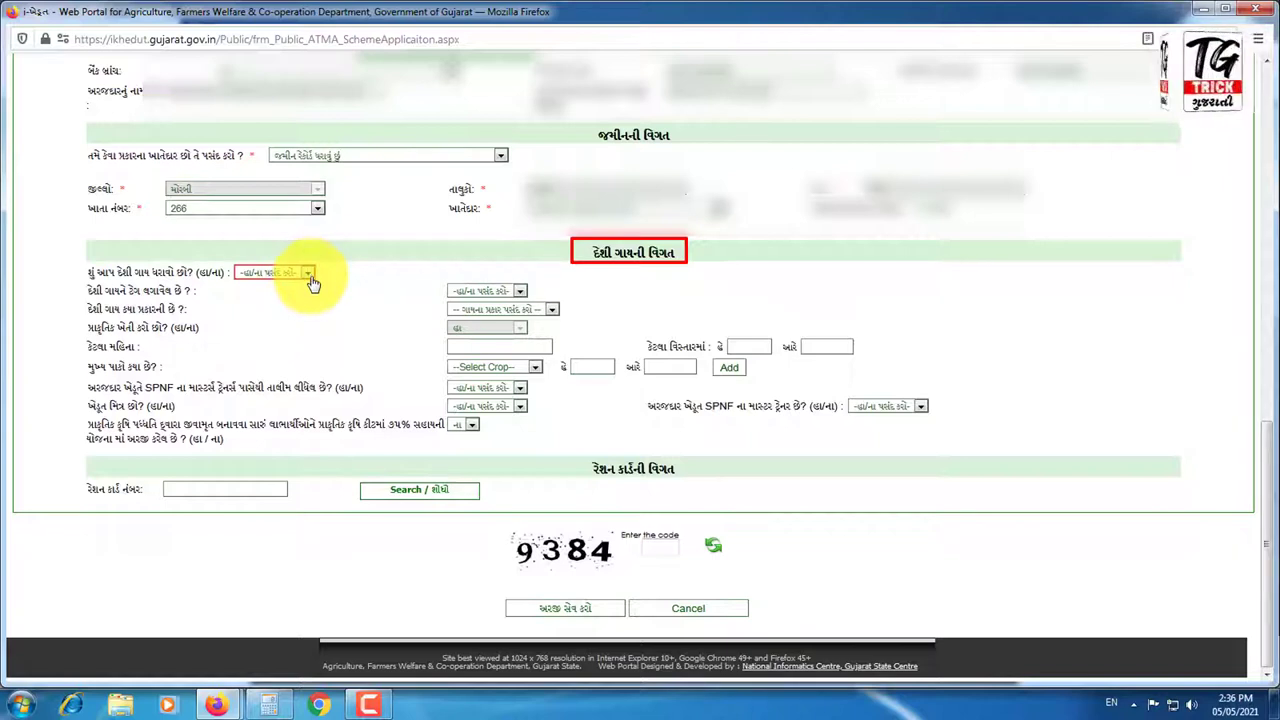
left_click(309, 274)
left_click(265, 304)
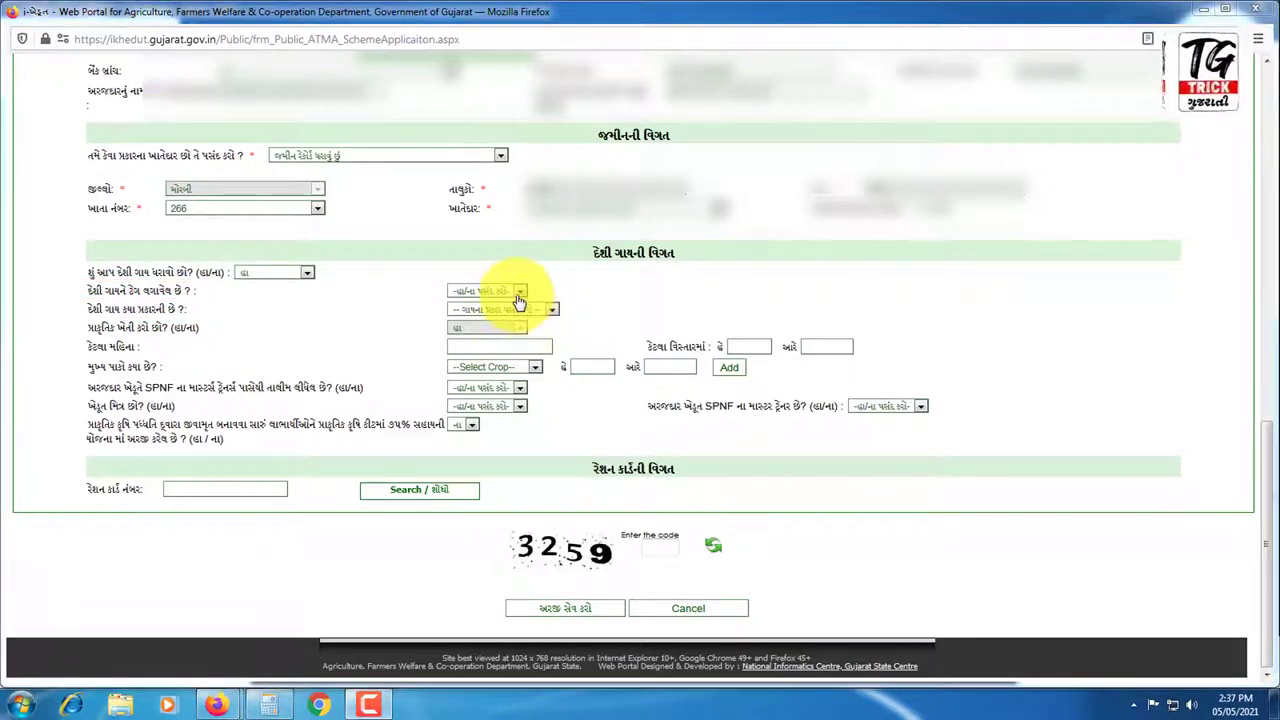
left_click(554, 313)
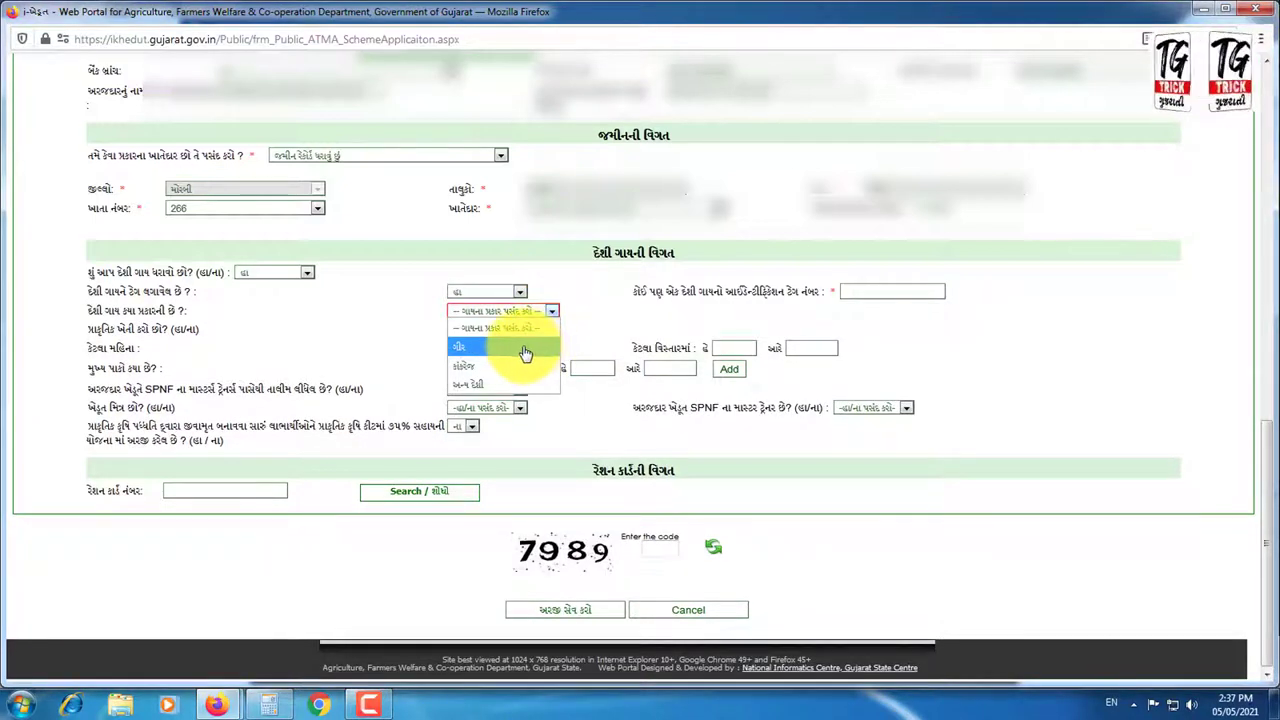
left_click(486, 388)
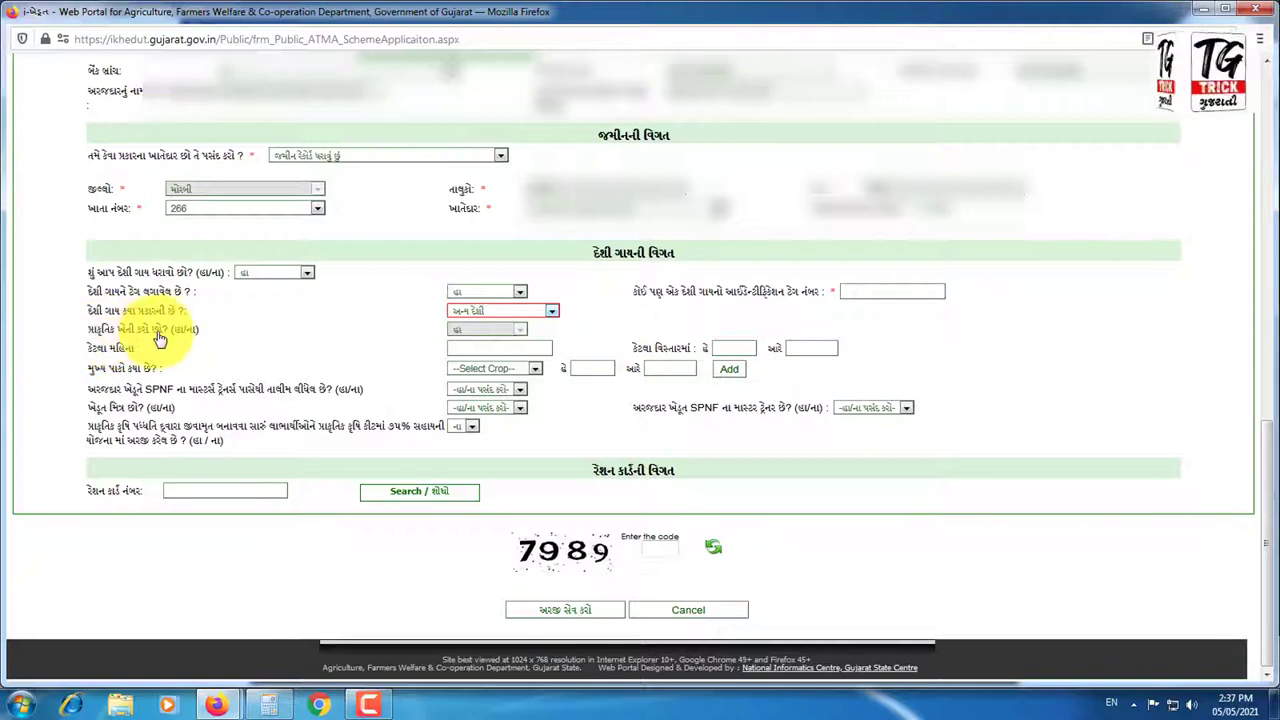
left_click(510, 335)
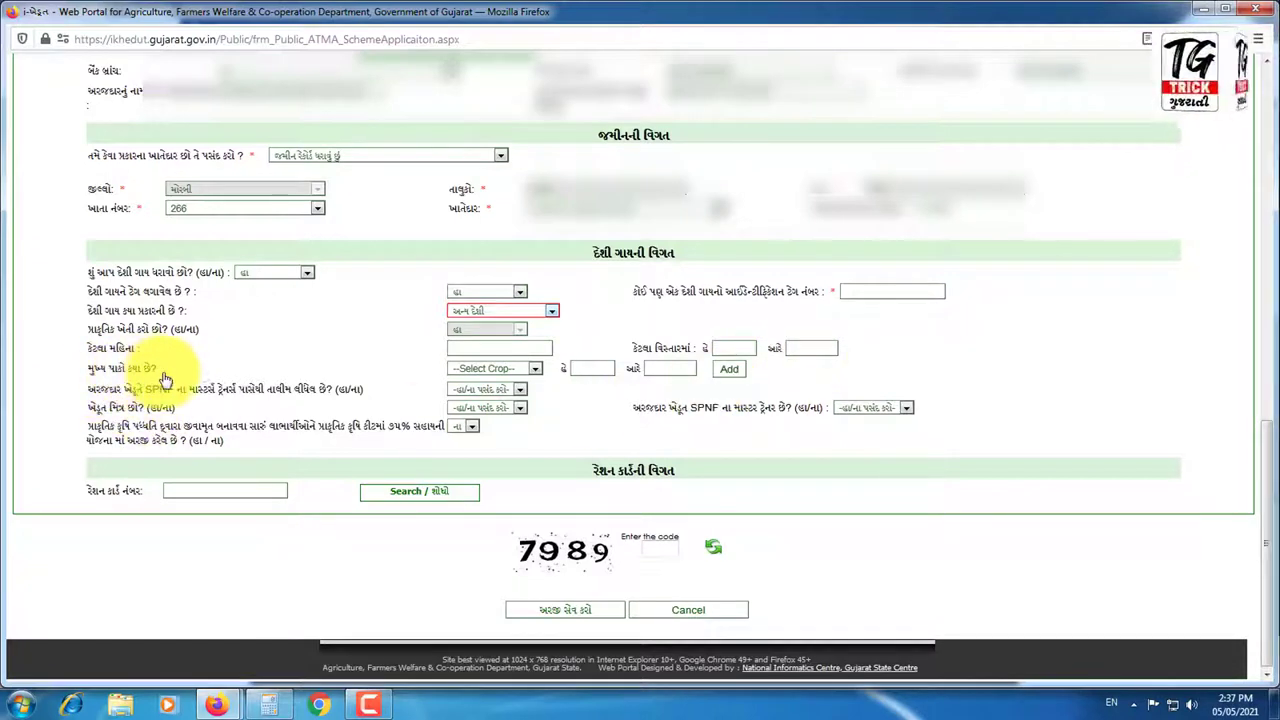
Step: Browse the main crop (મુખ્ય પાકો) options and view the answer choices for the 75% natural farming kit assistance question
left_click(535, 371)
scroll(512, 445, "down", 2)
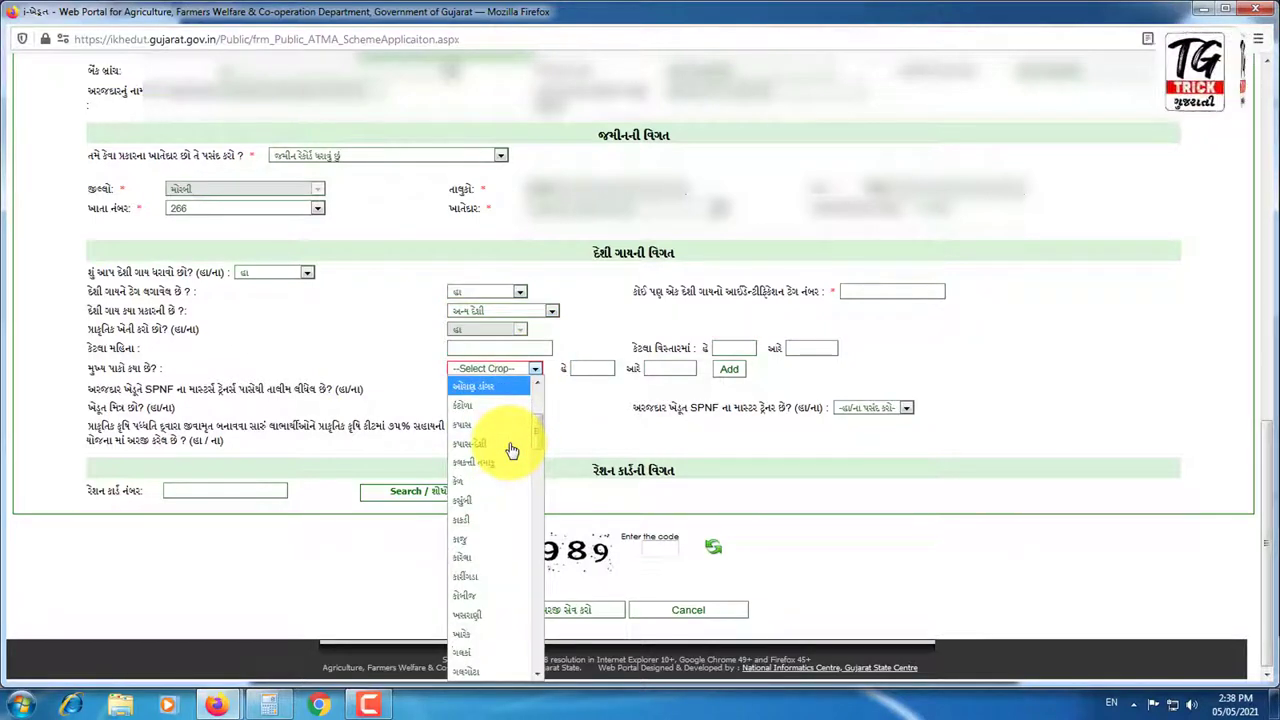
scroll(512, 450, "down", 2)
scroll(512, 450, "down", 2)
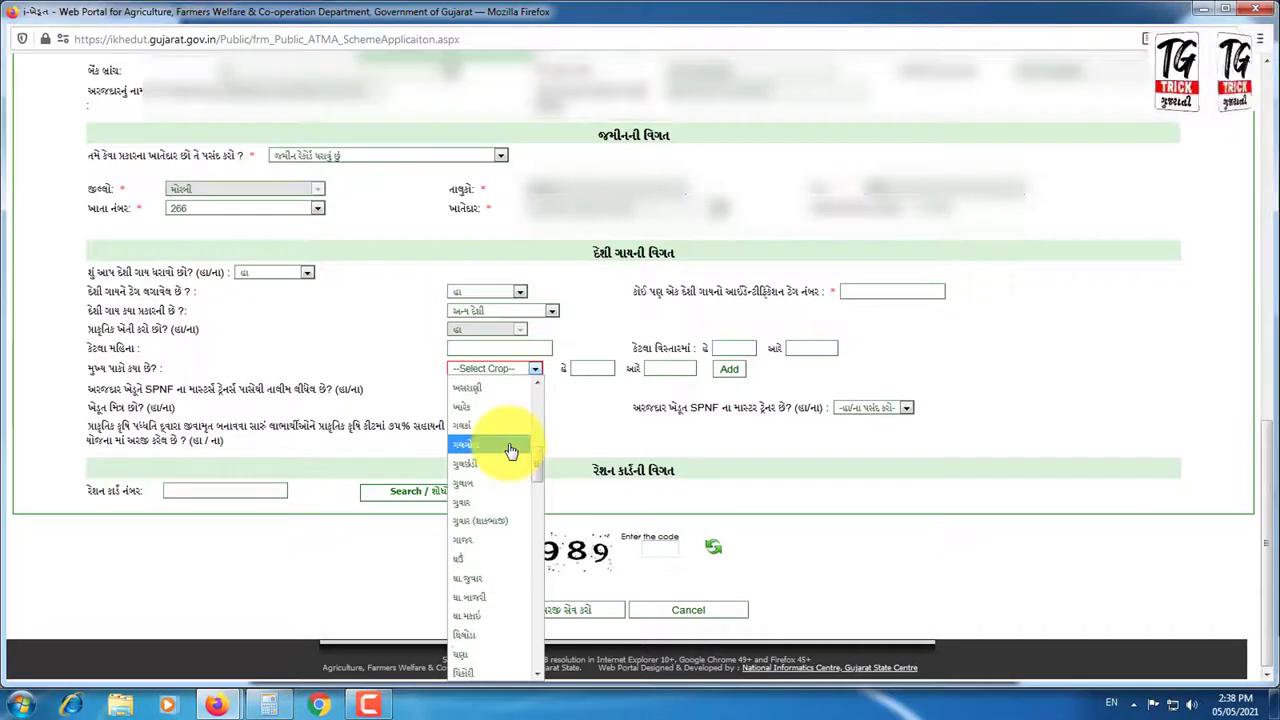
scroll(508, 450, "down", 3)
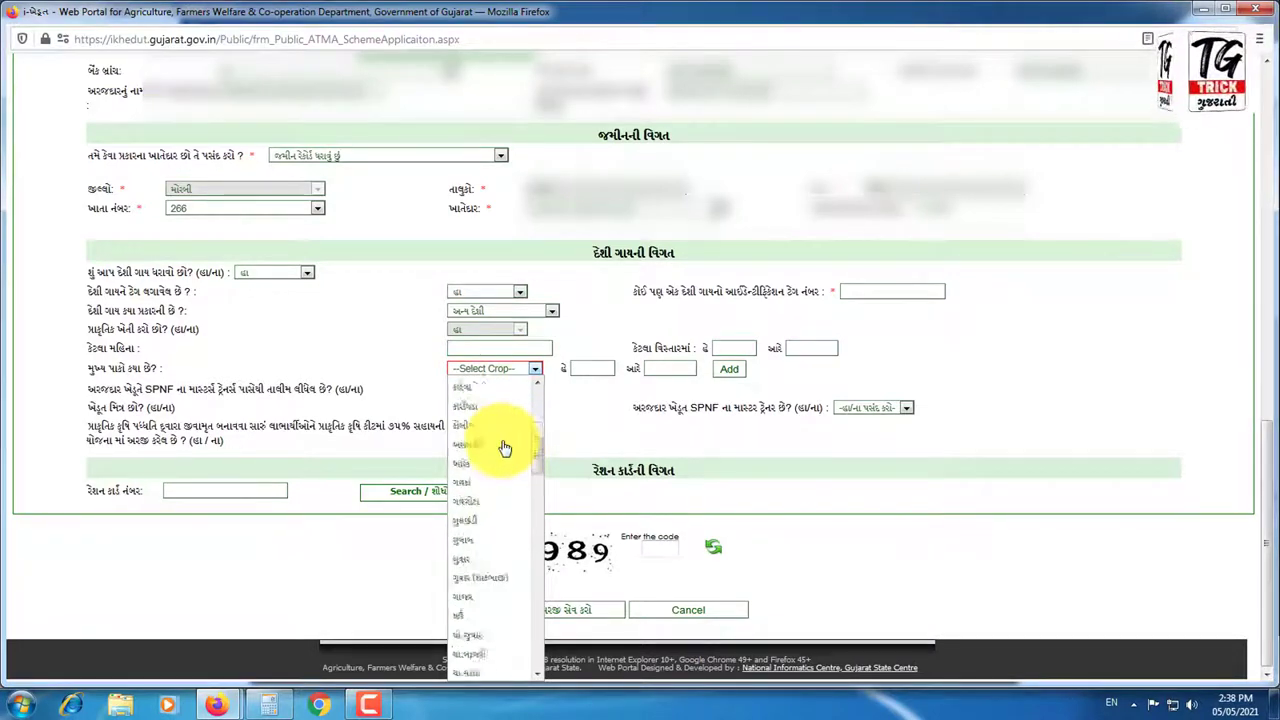
scroll(502, 450, "down", 6)
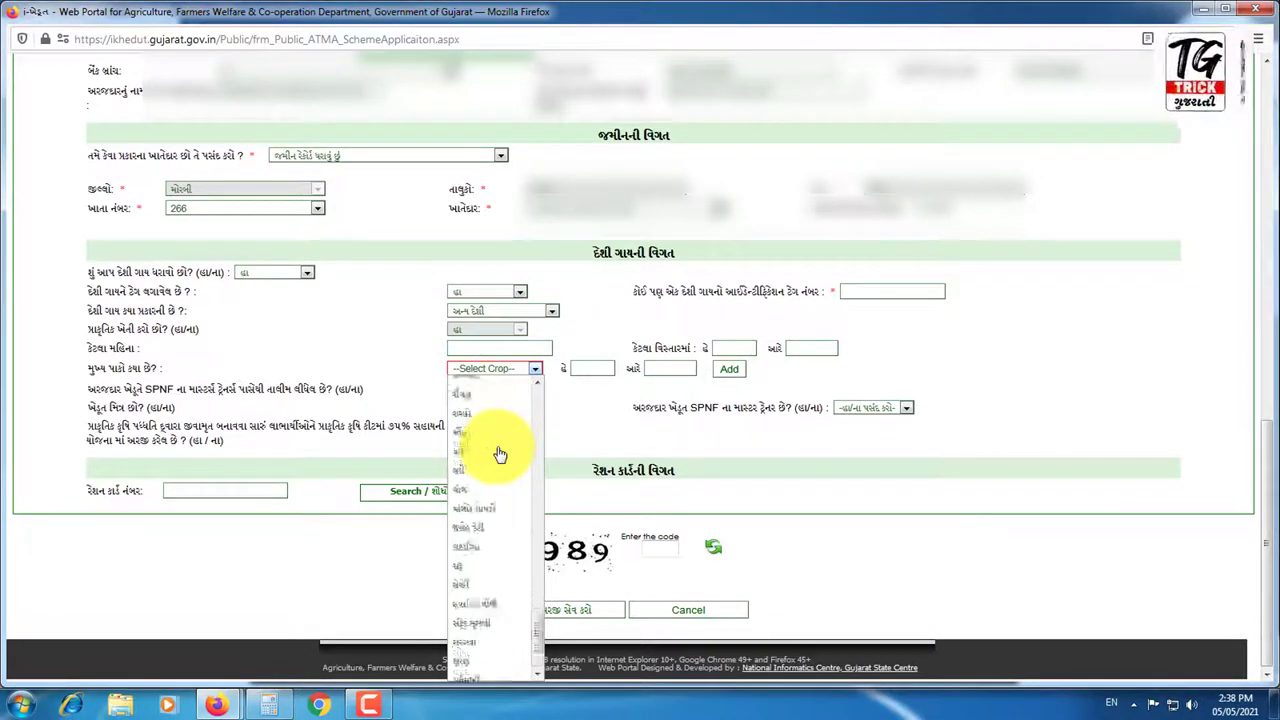
scroll(500, 455, "up", 6)
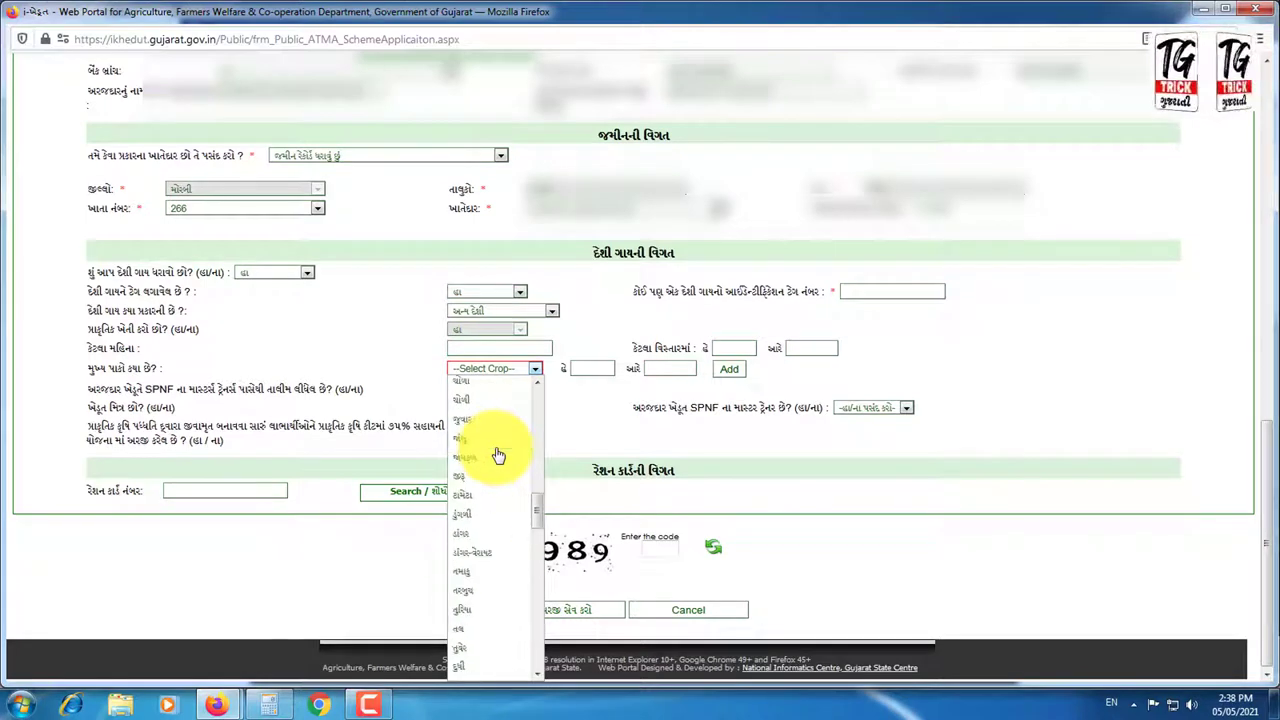
left_click(594, 390)
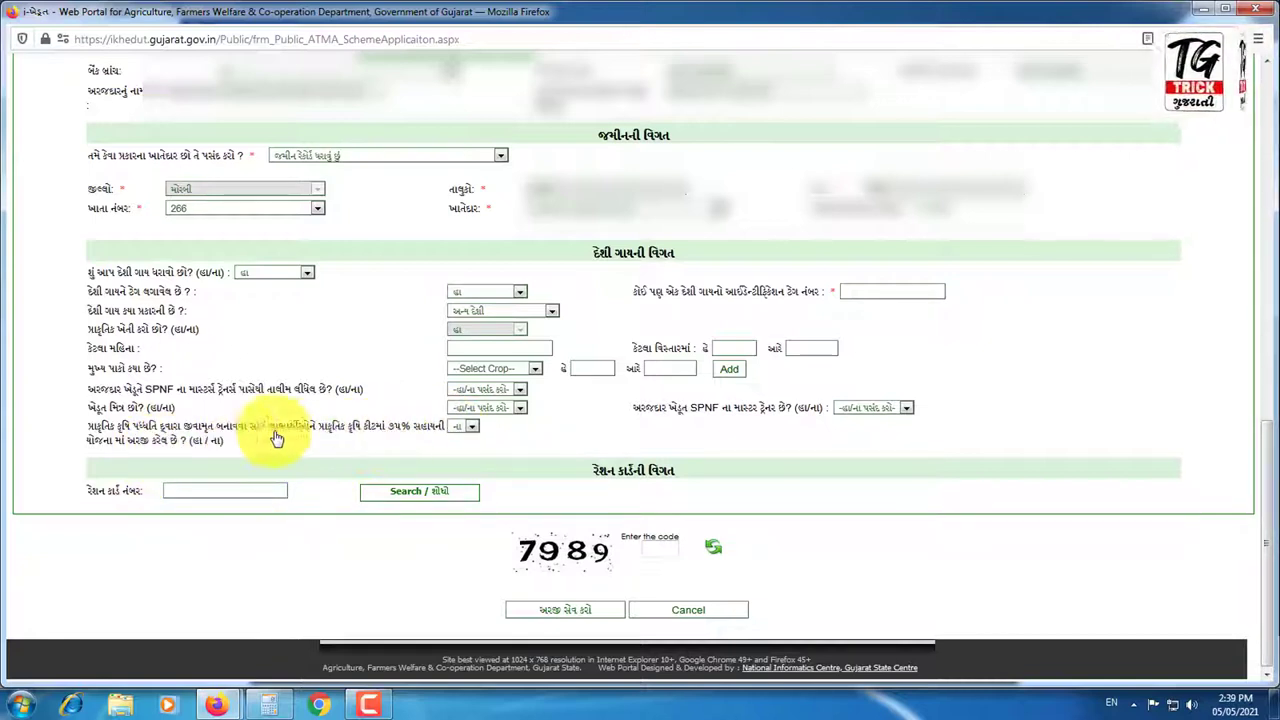
left_click(472, 430)
left_click(475, 433)
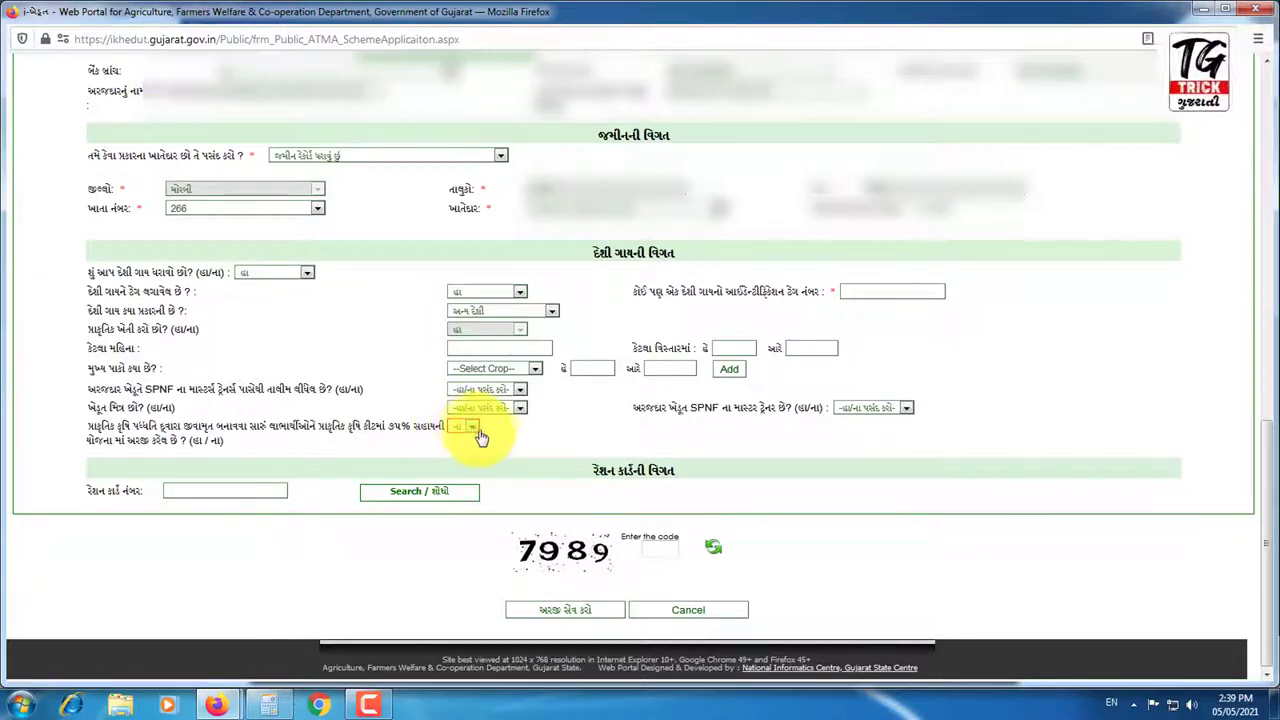